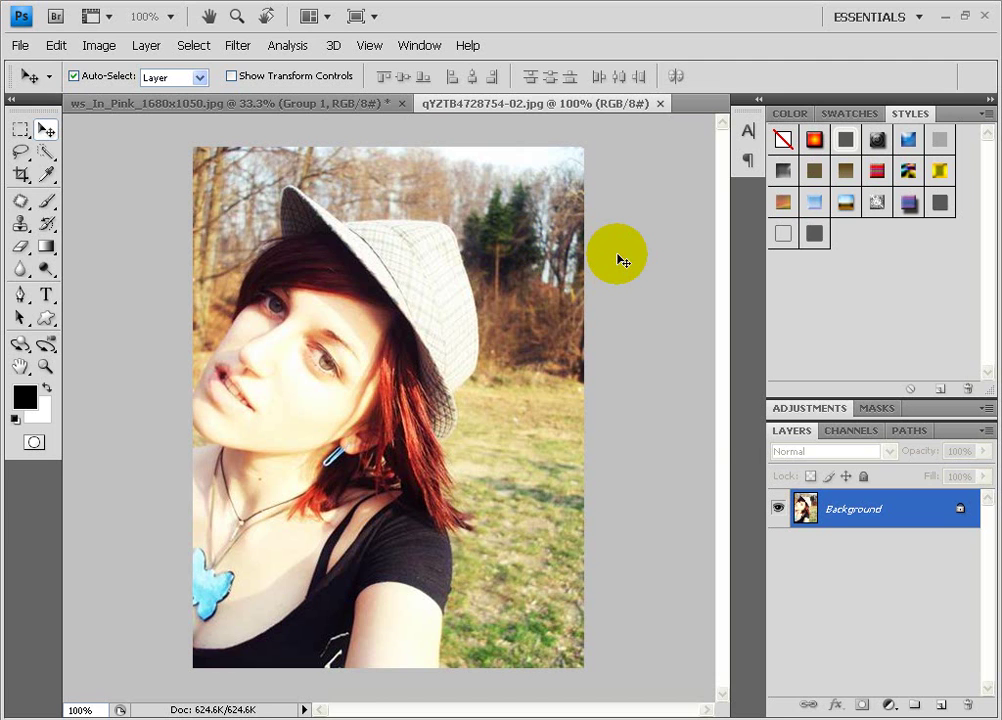
Create Untitled-1: a 12 × 18 in, 150 pixels/inch RGB document with a white background.
{"action": "key", "text": "ctrl+n"}
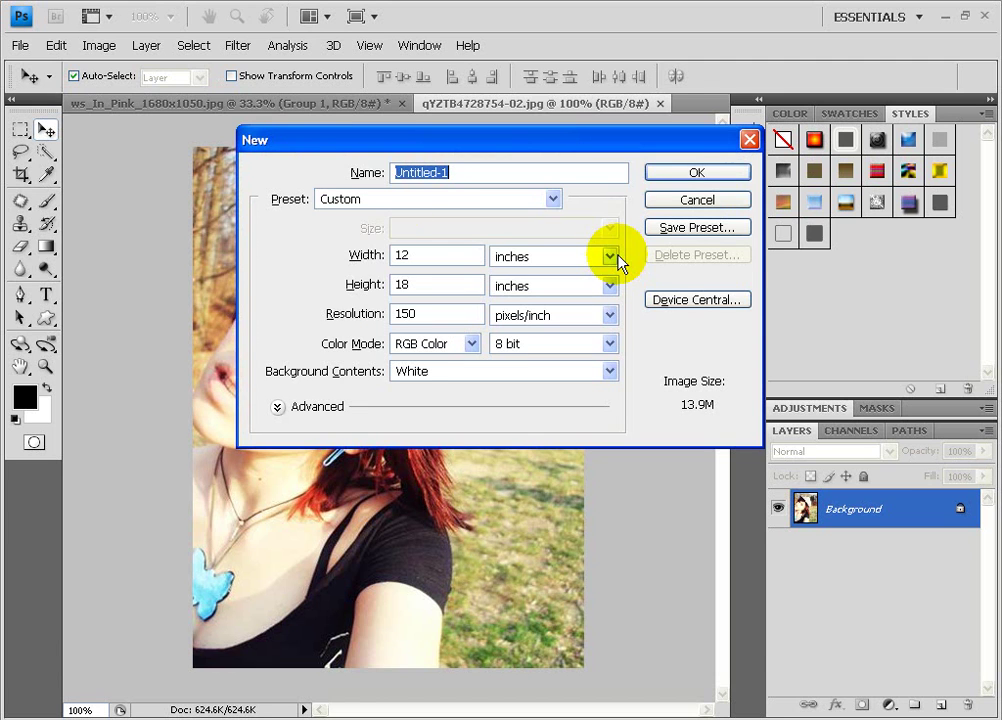
{"action": "left_click_drag", "start_coordinate": [377, 152], "coordinate": [346, 178]}
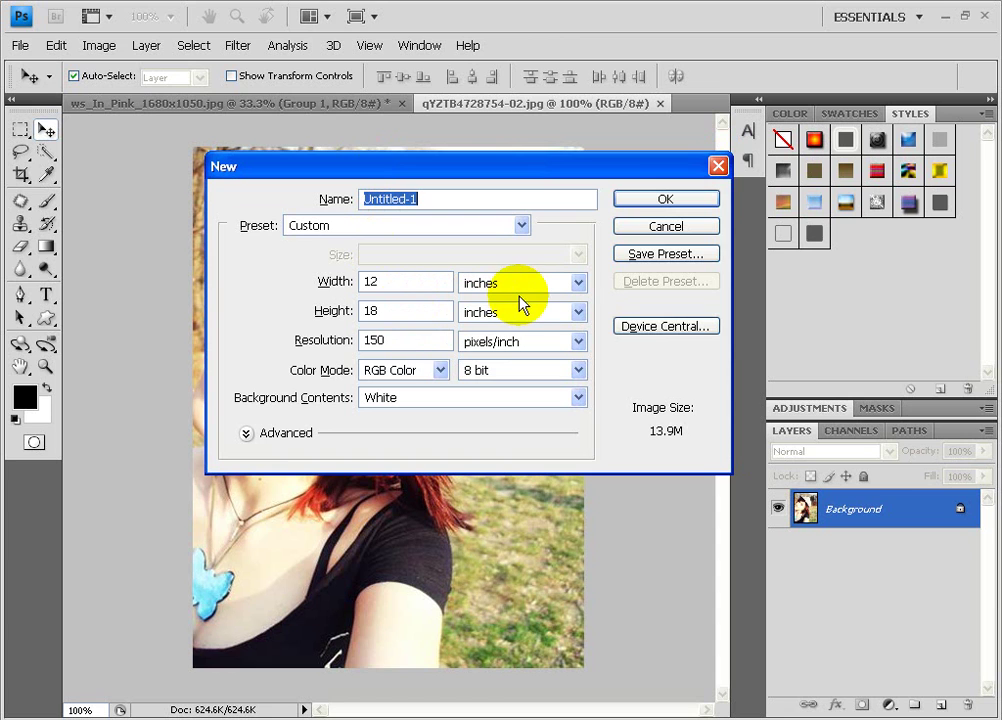
{"action": "double_click", "coordinate": [392, 339]}
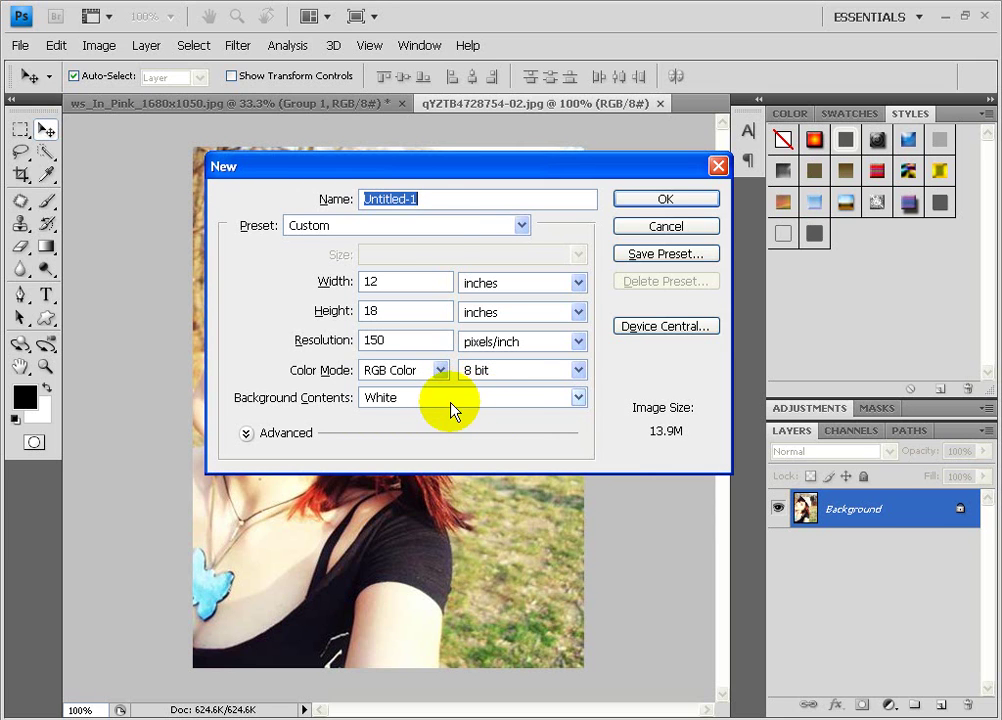
{"action": "left_click", "coordinate": [629, 201]}
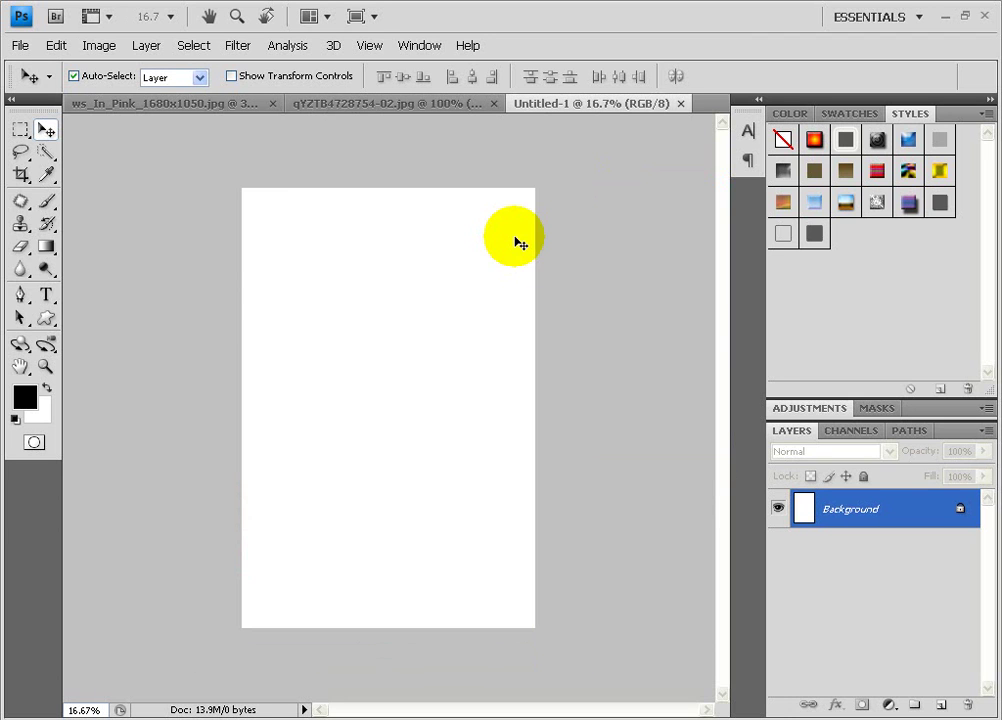
Rotate the canvas 90° to landscape, drag the portrait in as Layer 1, and close the photo.
{"action": "left_click", "coordinate": [107, 50]}
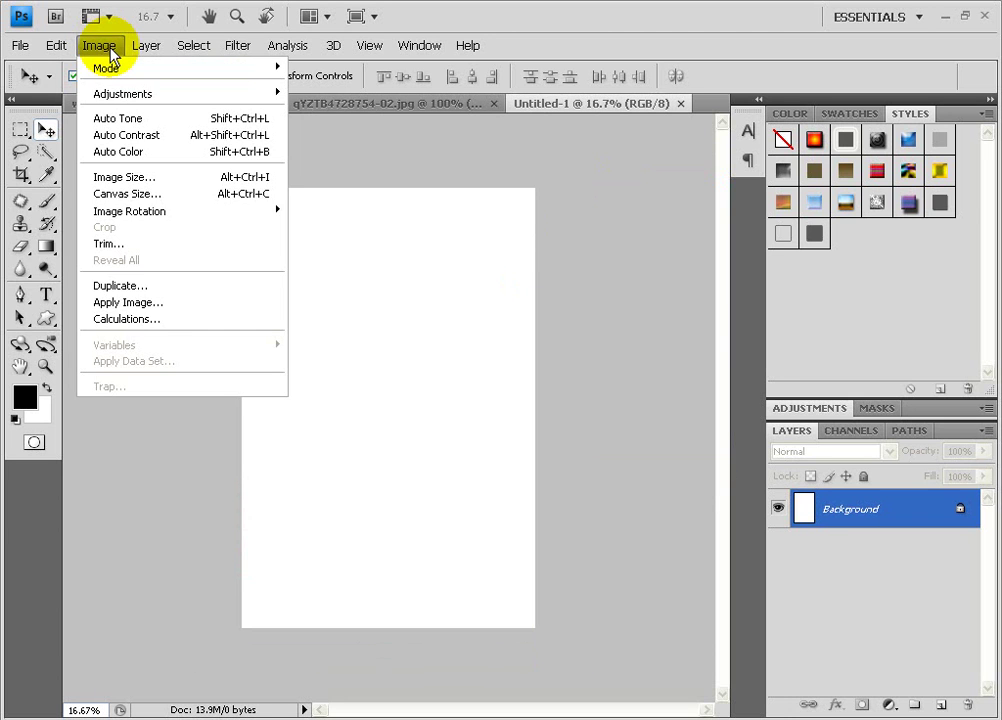
{"action": "mouse_move", "coordinate": [130, 211]}
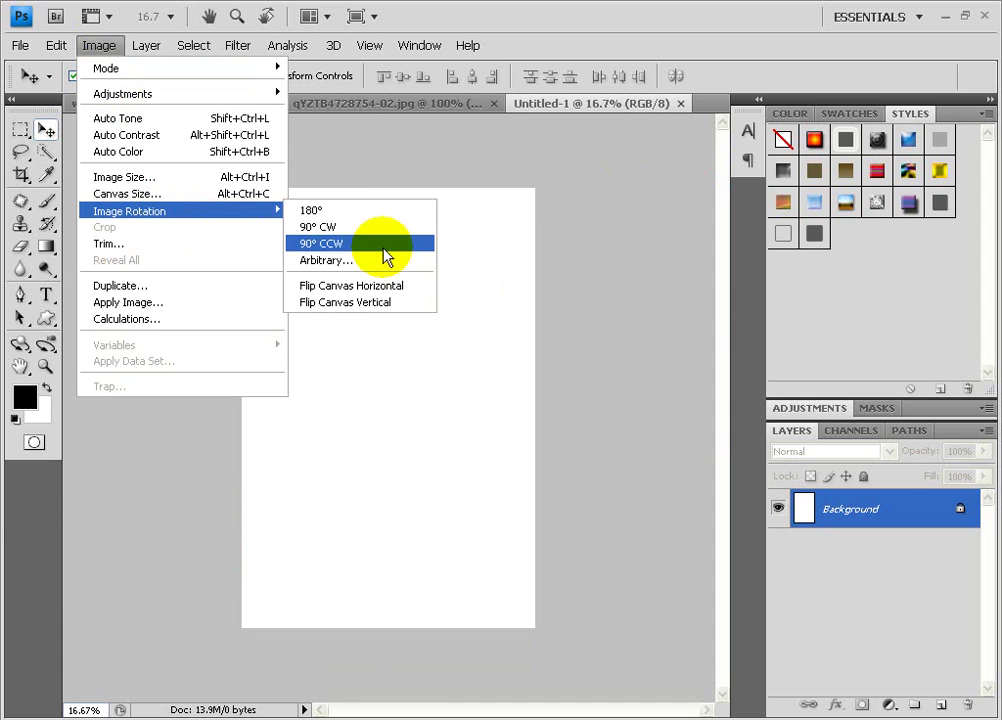
{"action": "left_click", "coordinate": [335, 228]}
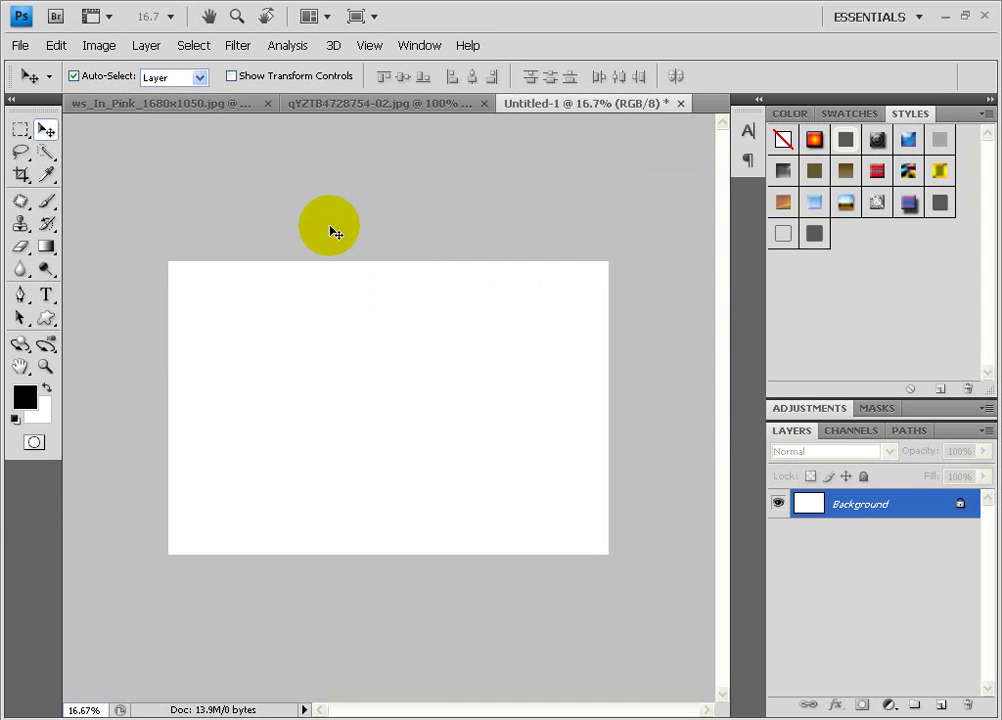
{"action": "left_click", "coordinate": [322, 108]}
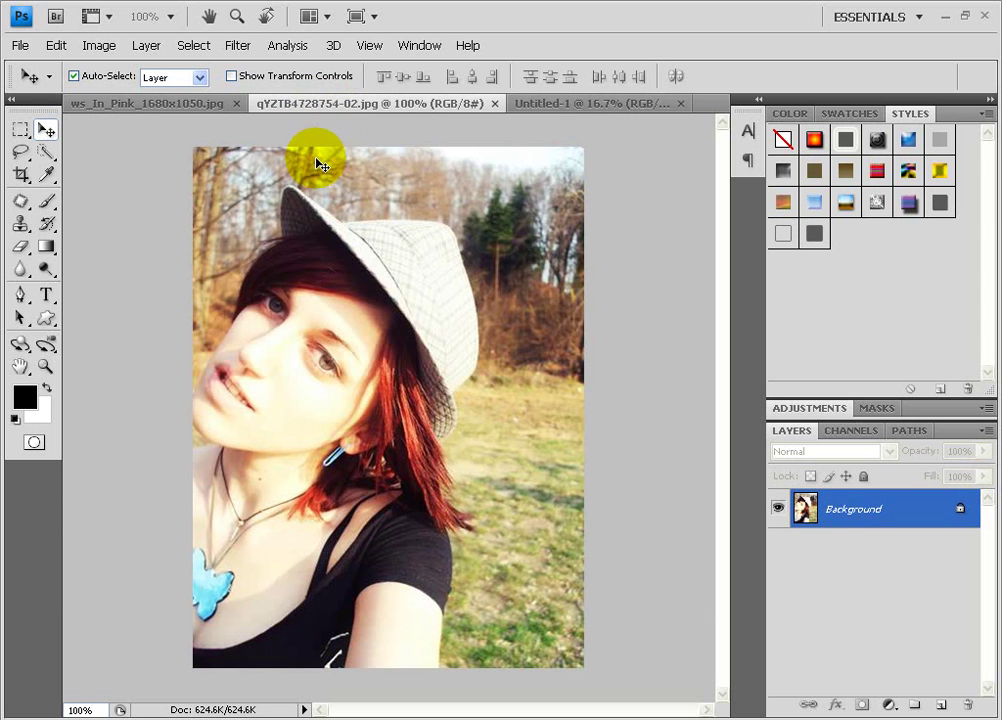
{"action": "mouse_move", "coordinate": [573, 110]}
{"action": "left_mouse_down"}
{"action": "mouse_move", "coordinate": [350, 372]}
{"action": "mouse_move", "coordinate": [350, 320]}
{"action": "left_mouse_up"}
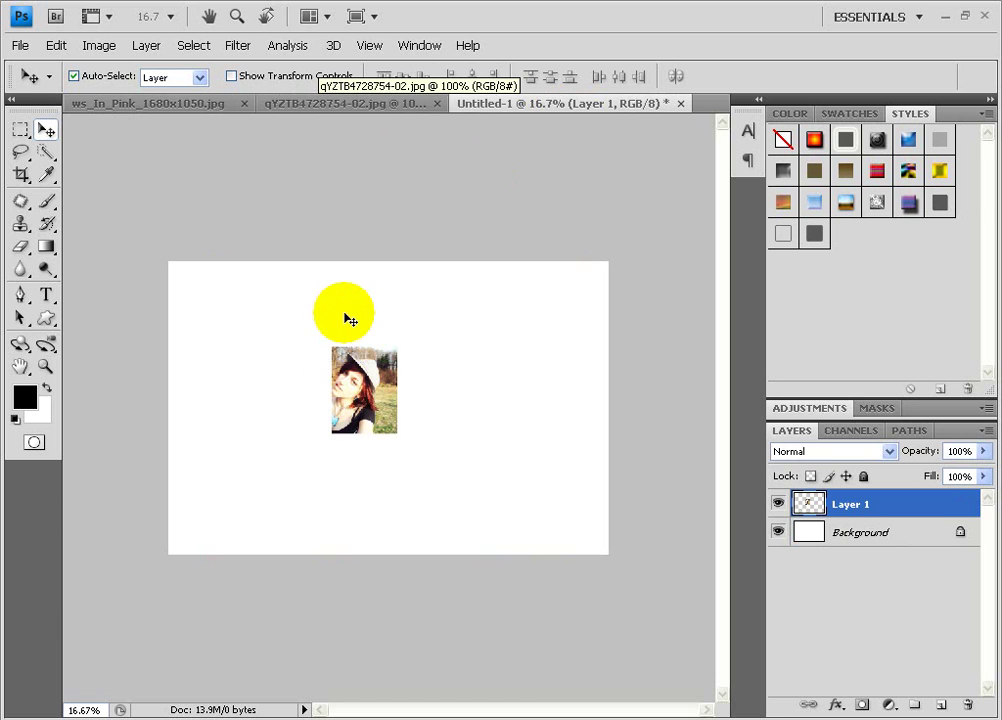
{"action": "left_click", "coordinate": [437, 104]}
{"action": "left_click", "coordinate": [292, 110]}
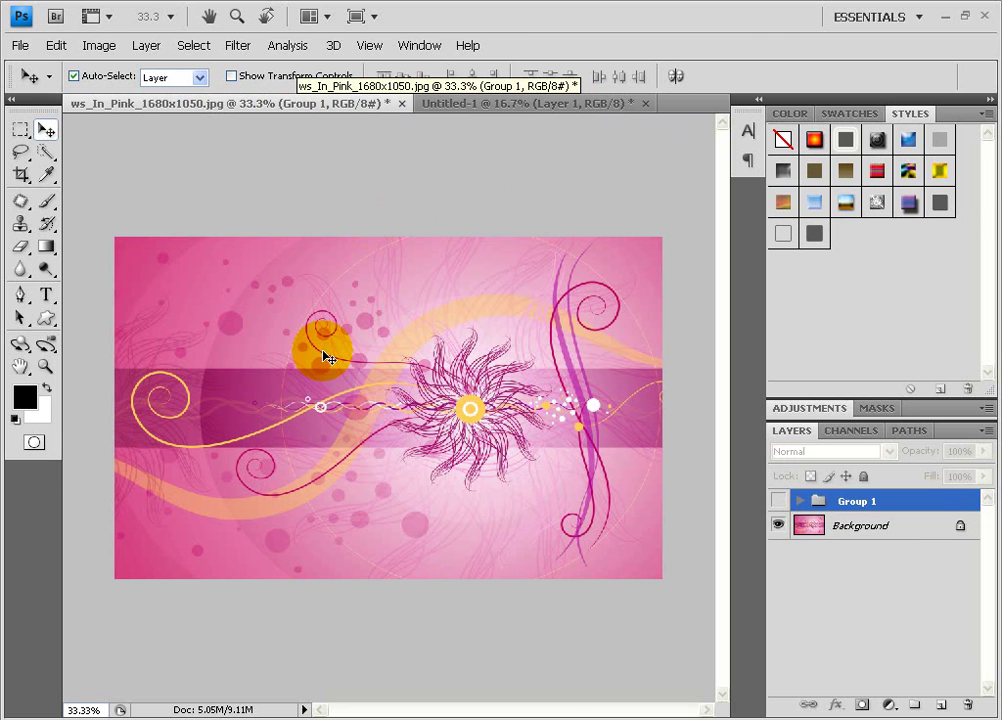
Copy the ws_In_Pink wallpaper Background layer into Untitled-1 and position it on the canvas.
{"action": "left_click", "coordinate": [825, 531]}
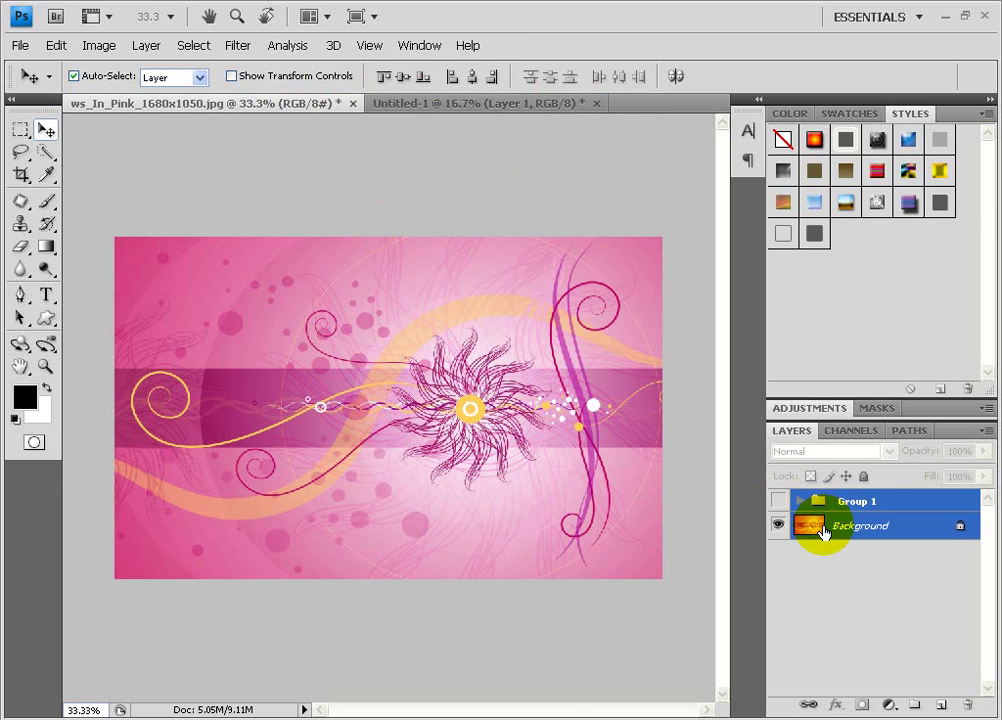
{"action": "left_click", "coordinate": [823, 504]}
{"action": "left_click_drag", "start_coordinate": [820, 505], "coordinate": [505, 411]}
{"action": "left_click", "coordinate": [484, 293]}
{"action": "left_click", "coordinate": [283, 288]}
{"action": "mouse_move", "coordinate": [283, 288]}
{"action": "left_mouse_down"}
{"action": "mouse_move", "coordinate": [443, 132]}
{"action": "mouse_move", "coordinate": [420, 214]}
{"action": "mouse_move", "coordinate": [828, 566]}
{"action": "left_mouse_up"}
{"action": "left_click", "coordinate": [850, 525]}
{"action": "mouse_move", "coordinate": [586, 459]}
{"action": "left_mouse_down"}
{"action": "mouse_move", "coordinate": [490, 133]}
{"action": "mouse_move", "coordinate": [850, 556]}
{"action": "left_mouse_up"}
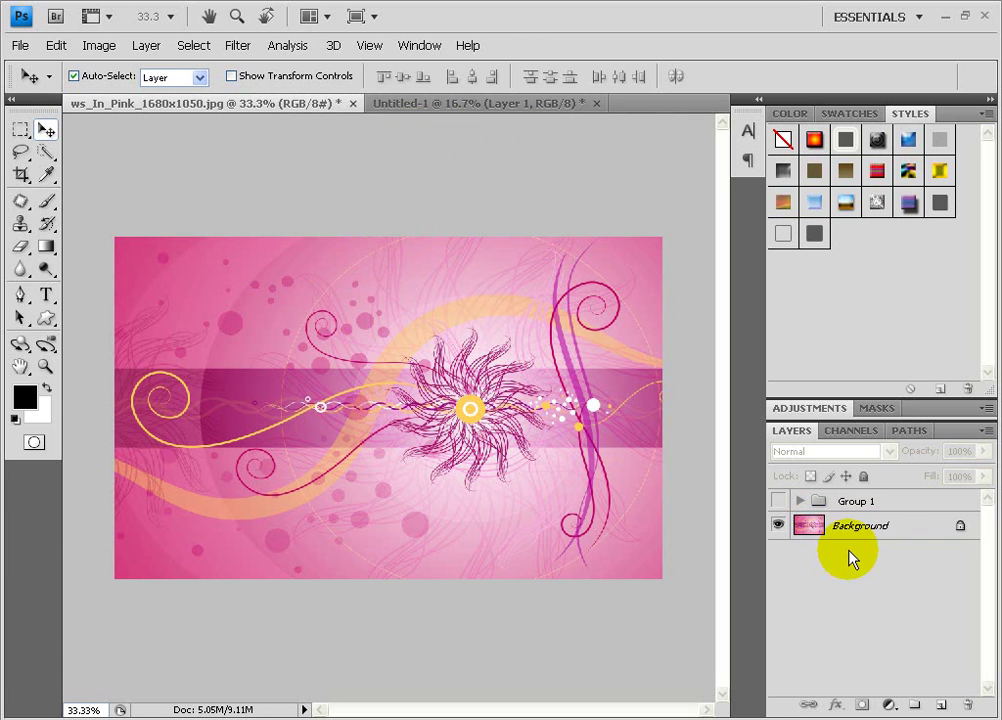
{"action": "left_click", "coordinate": [808, 528]}
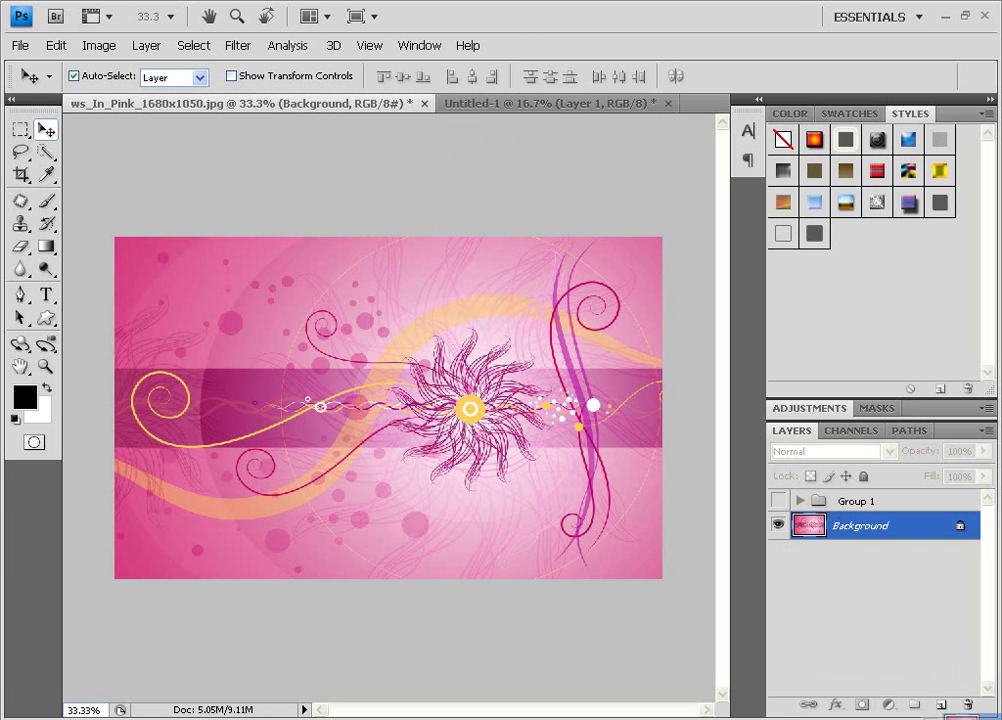
{"action": "left_click", "coordinate": [940, 703]}
{"action": "mouse_move", "coordinate": [369, 293]}
{"action": "left_mouse_down"}
{"action": "mouse_move", "coordinate": [524, 110]}
{"action": "mouse_move", "coordinate": [450, 300]}
{"action": "mouse_move", "coordinate": [407, 372]}
{"action": "left_mouse_up"}
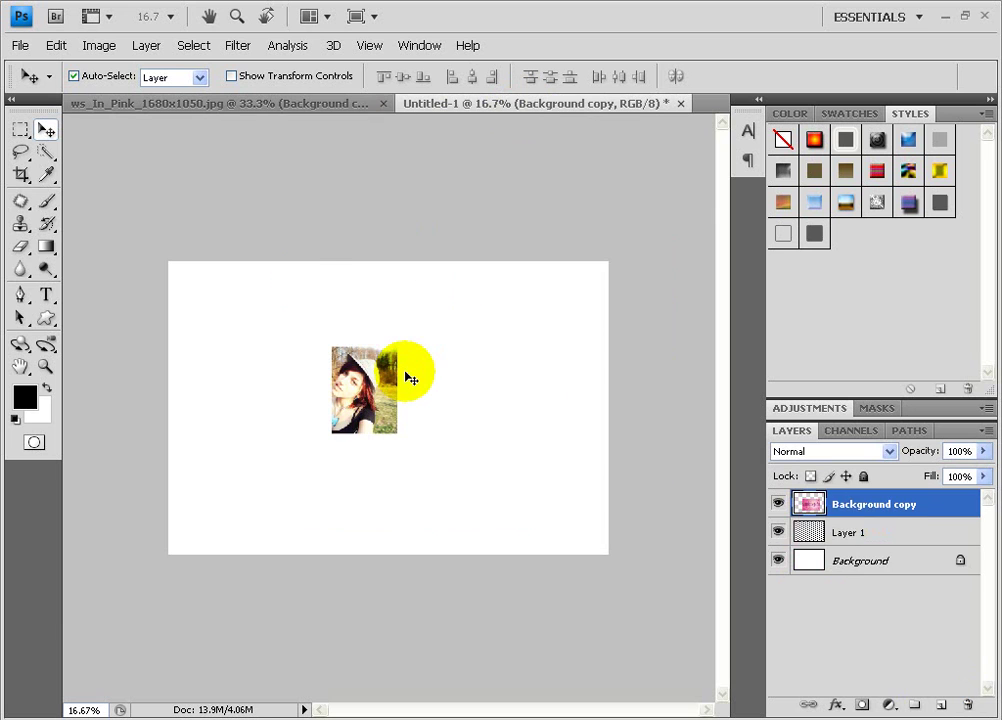
Make Group 1 visible and move its yellow bg shape into Untitled-1.
{"action": "left_click", "coordinate": [175, 110]}
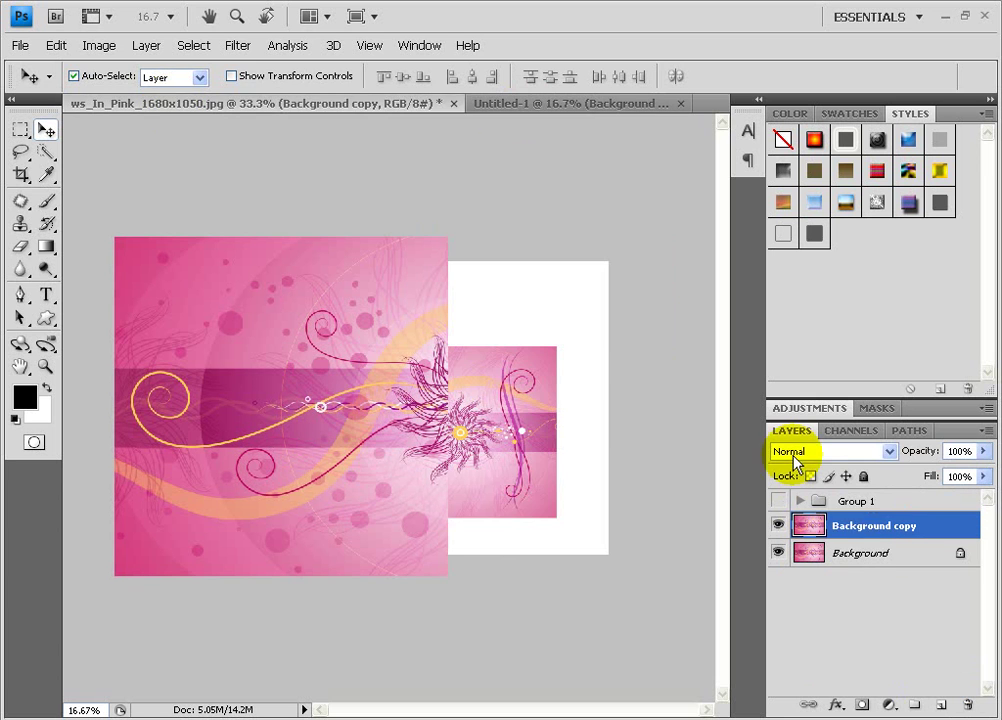
{"action": "left_click", "coordinate": [850, 502]}
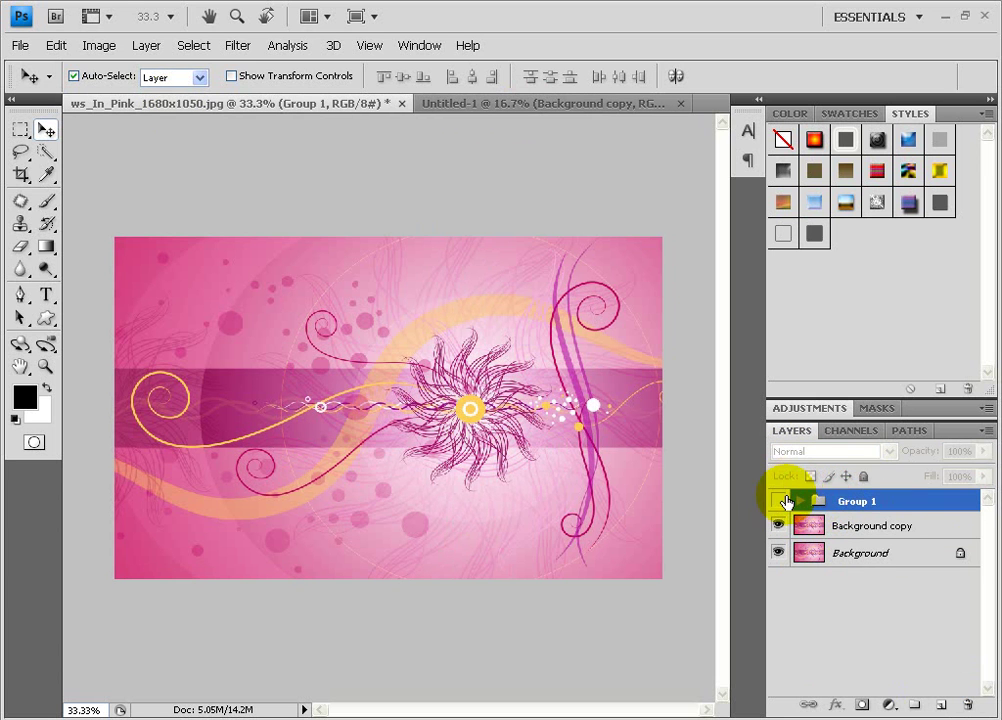
{"action": "left_click", "coordinate": [782, 501]}
{"action": "left_click_drag", "start_coordinate": [468, 368], "coordinate": [380, 385]}
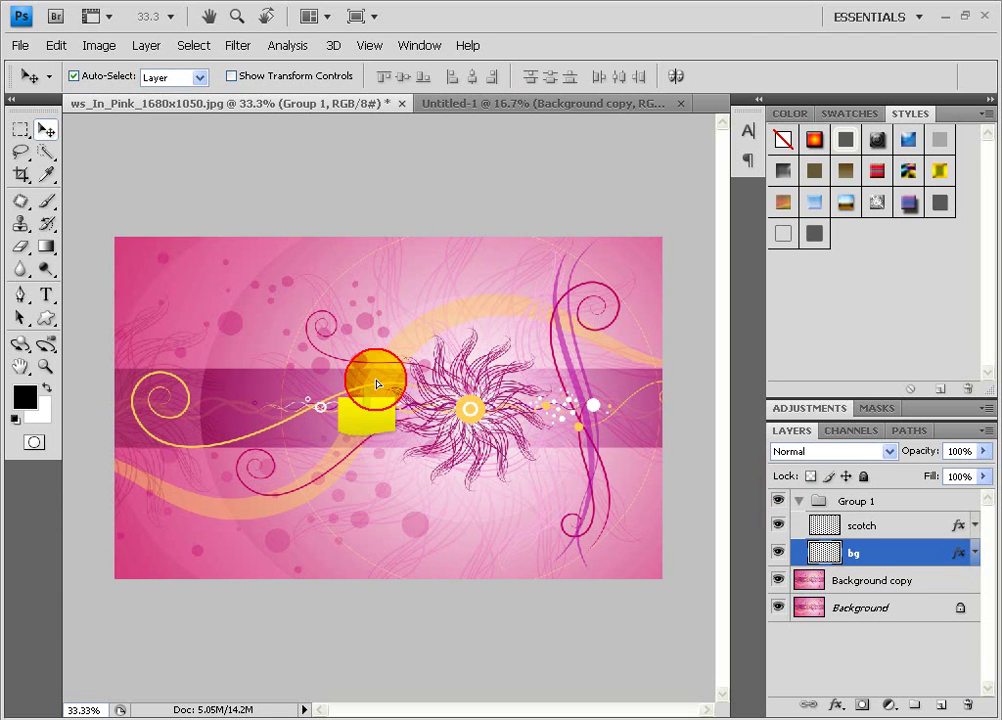
{"action": "left_click", "coordinate": [481, 106]}
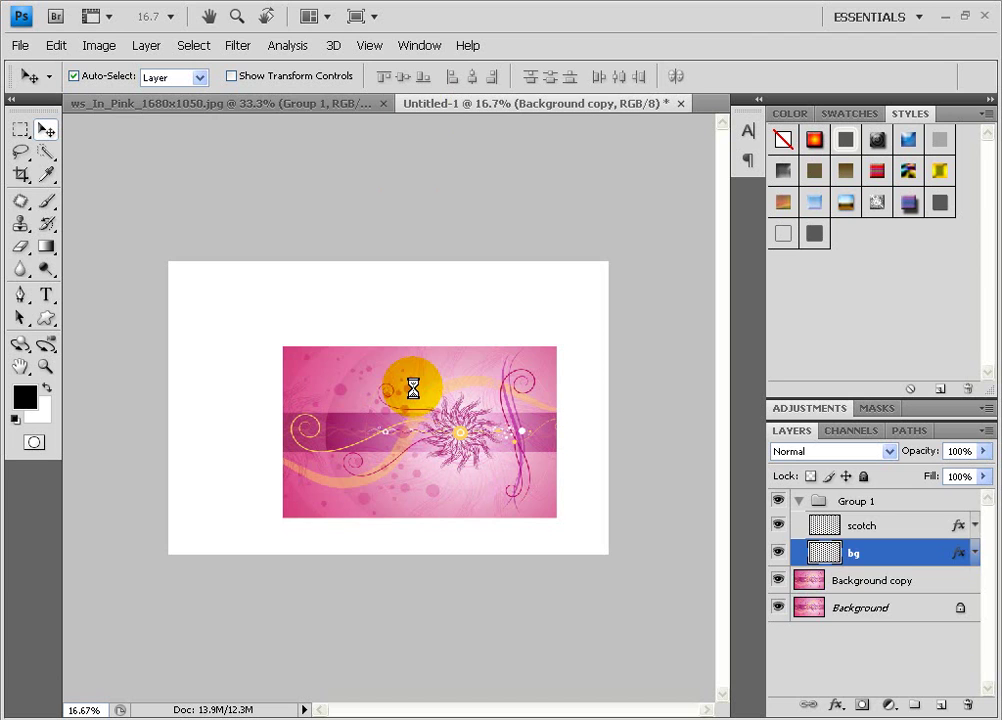
Close ws_In_Pink without saving changes.
{"action": "left_click", "coordinate": [264, 105]}
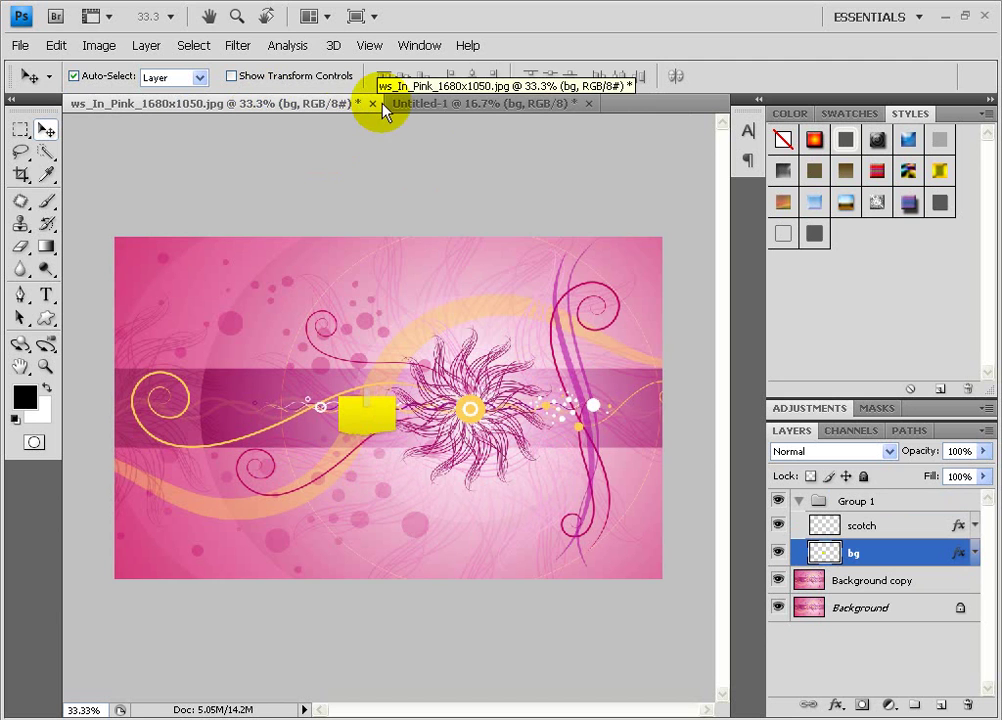
{"action": "left_click", "coordinate": [372, 104]}
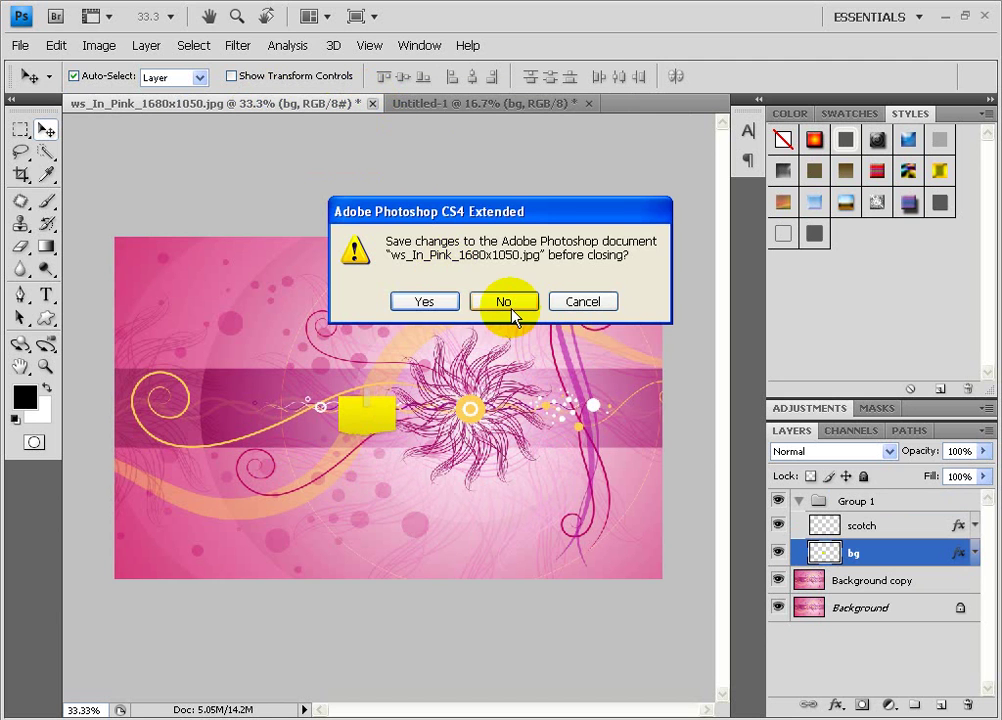
{"action": "left_click", "coordinate": [511, 310]}
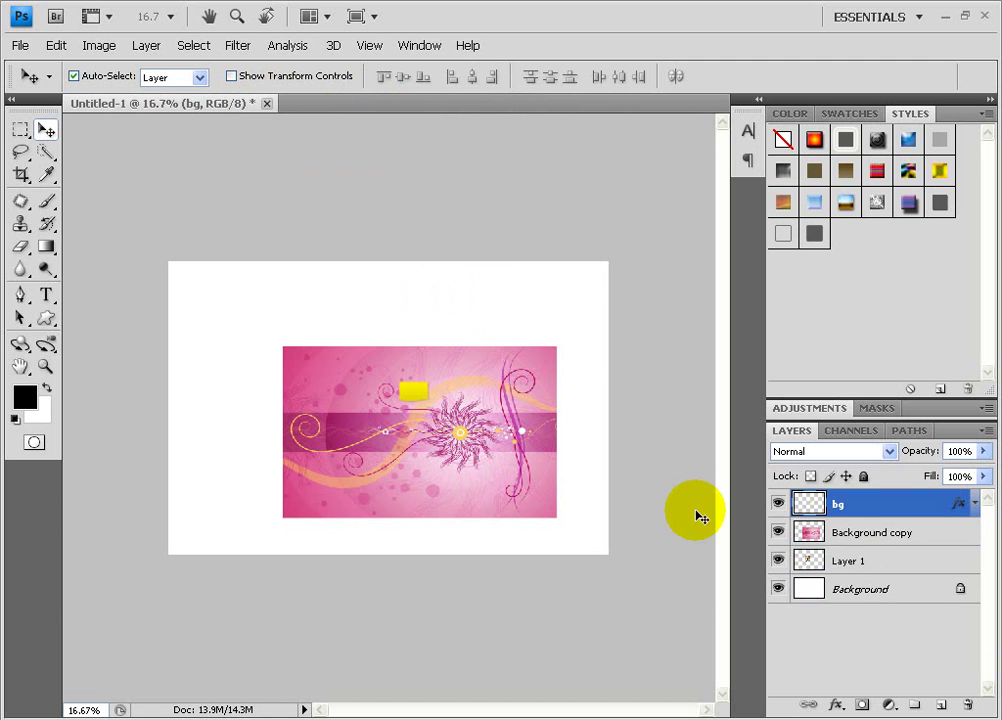
Move Background copy beneath the photo, clip the bg layer, and hide bg.
{"action": "left_click", "coordinate": [818, 545]}
{"action": "mouse_move", "coordinate": [818, 545]}
{"action": "left_mouse_down"}
{"action": "mouse_move", "coordinate": [838, 579]}
{"action": "mouse_move", "coordinate": [822, 568]}
{"action": "mouse_move", "coordinate": [822, 526]}
{"action": "left_mouse_up"}
{"action": "left_click", "coordinate": [789, 517], "text": "alt"}
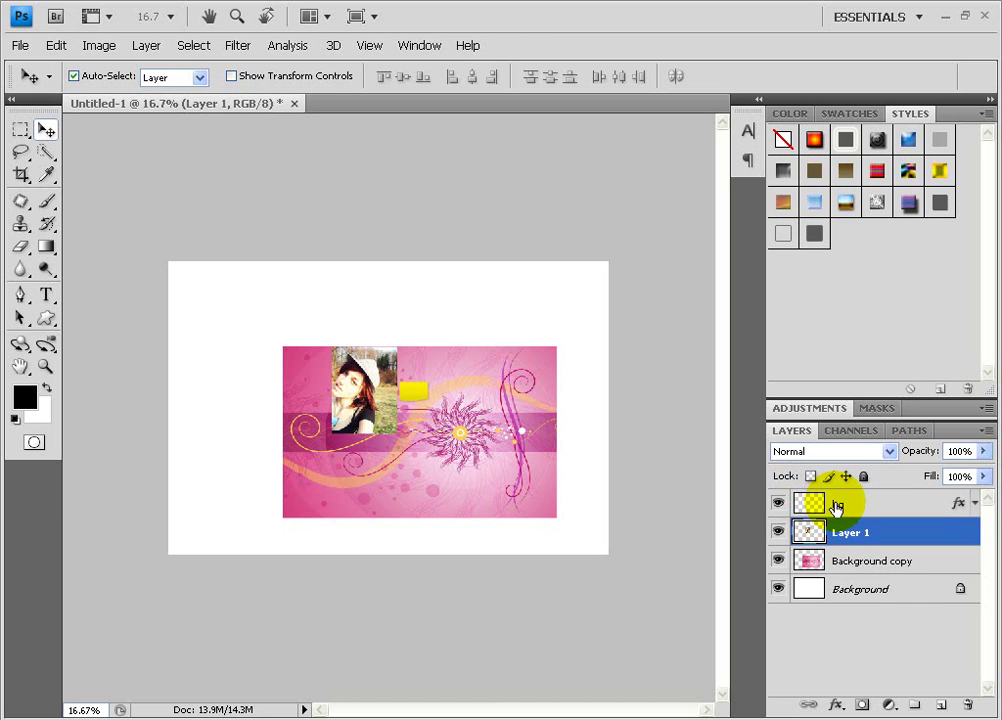
{"action": "left_click", "coordinate": [808, 506]}
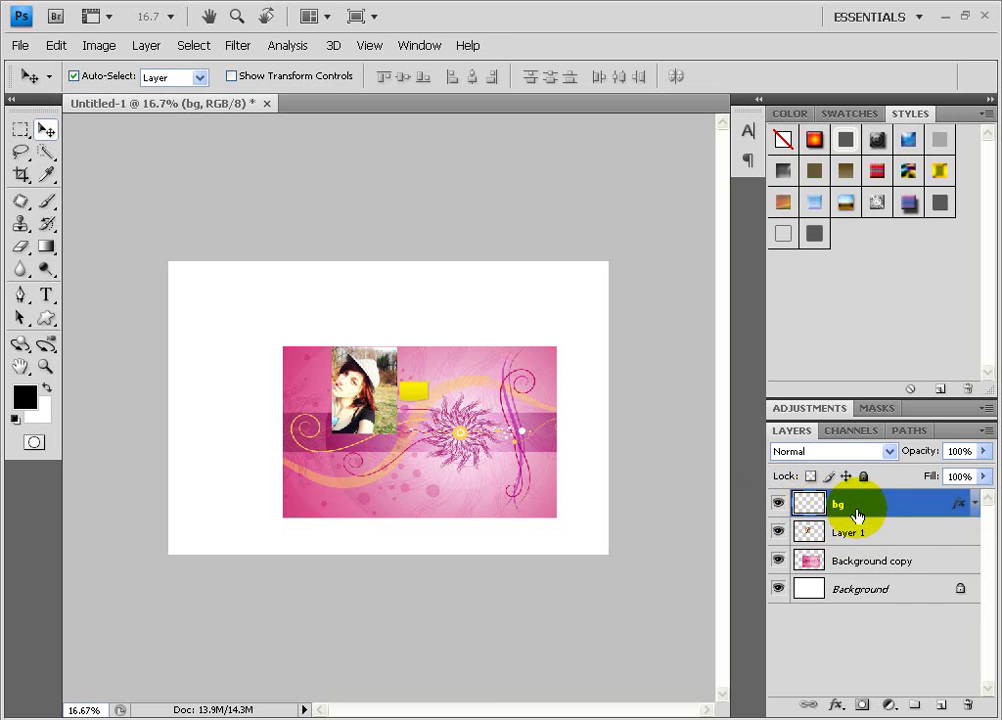
{"action": "left_click", "coordinate": [777, 505]}
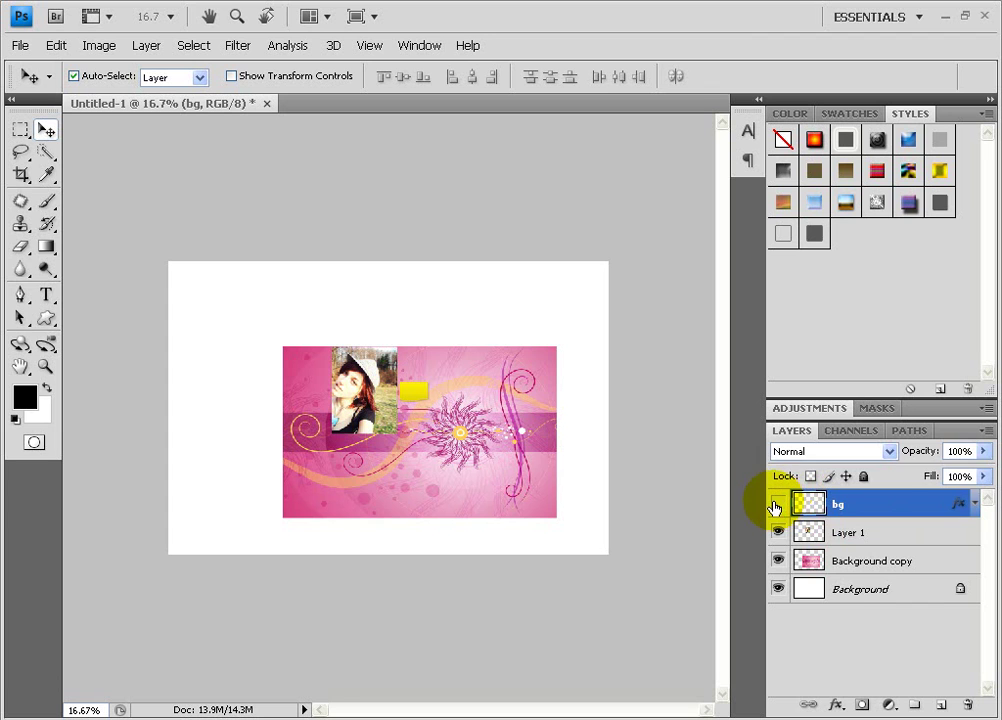
{"action": "left_click", "coordinate": [820, 563]}
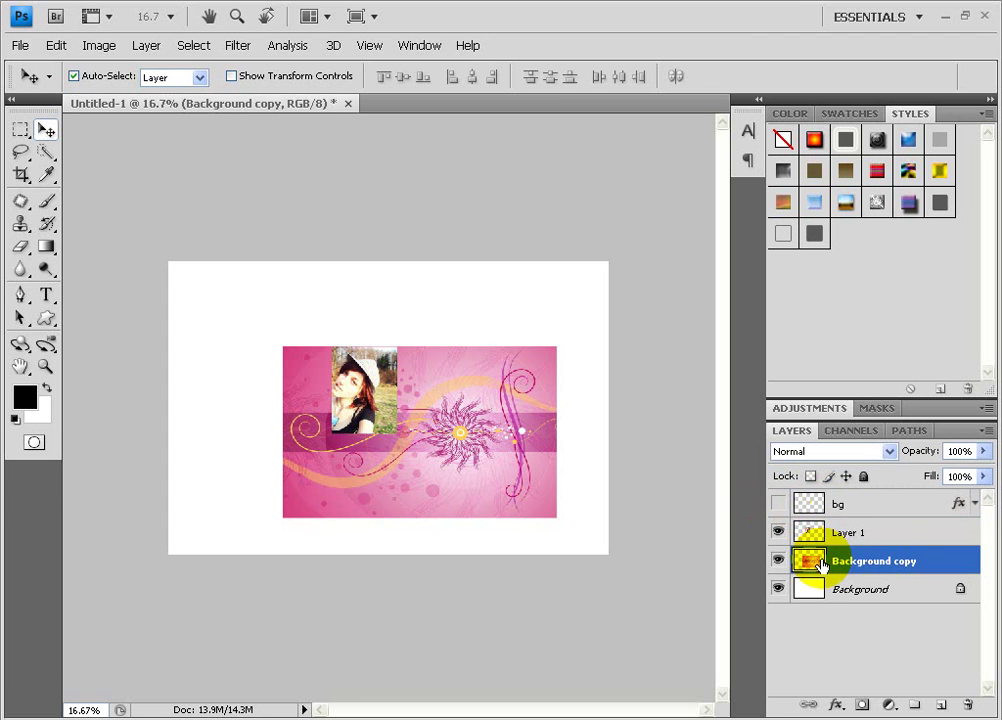
{"action": "left_click", "coordinate": [533, 466]}
Free Transform the pink wallpaper larger toward the top-left and bottom-right, then shift it.
{"action": "key", "text": "ctrl+t"}
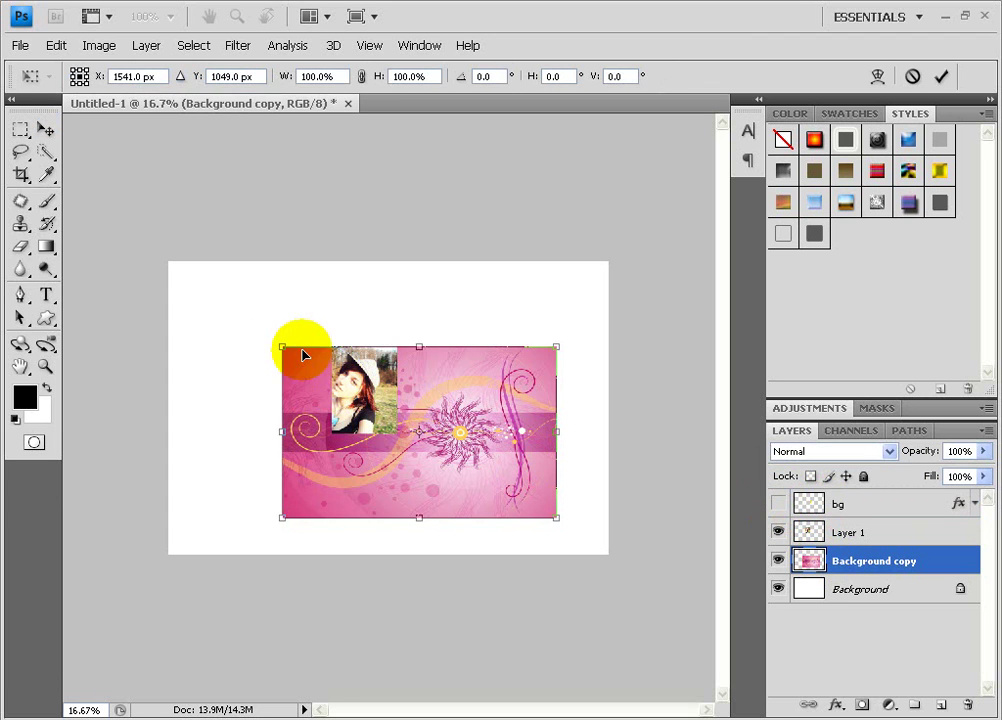
{"action": "left_click_drag", "start_coordinate": [284, 349], "coordinate": [155, 292]}
{"action": "left_click_drag", "start_coordinate": [557, 518], "coordinate": [613, 554]}
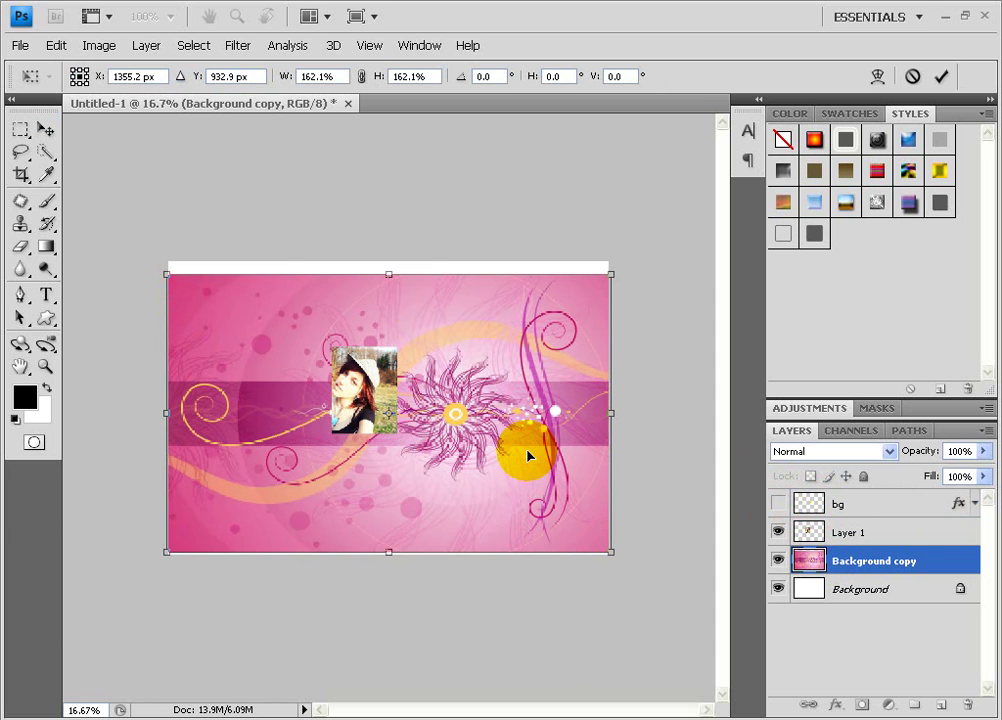
{"action": "left_click_drag", "start_coordinate": [400, 274], "coordinate": [388, 260]}
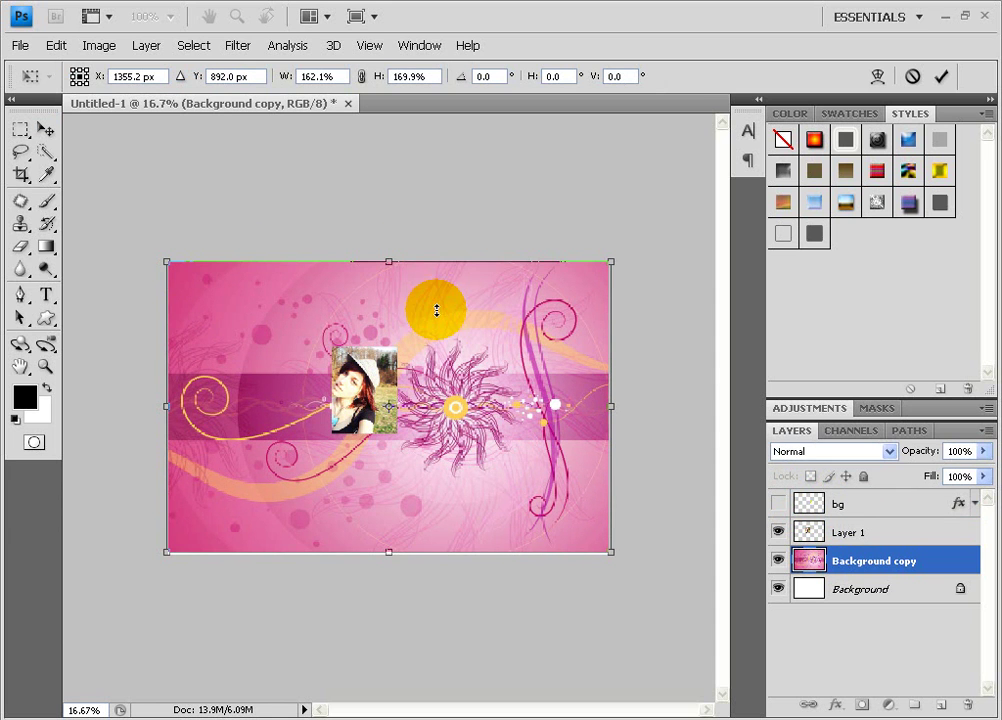
{"action": "double_click", "coordinate": [456, 360]}
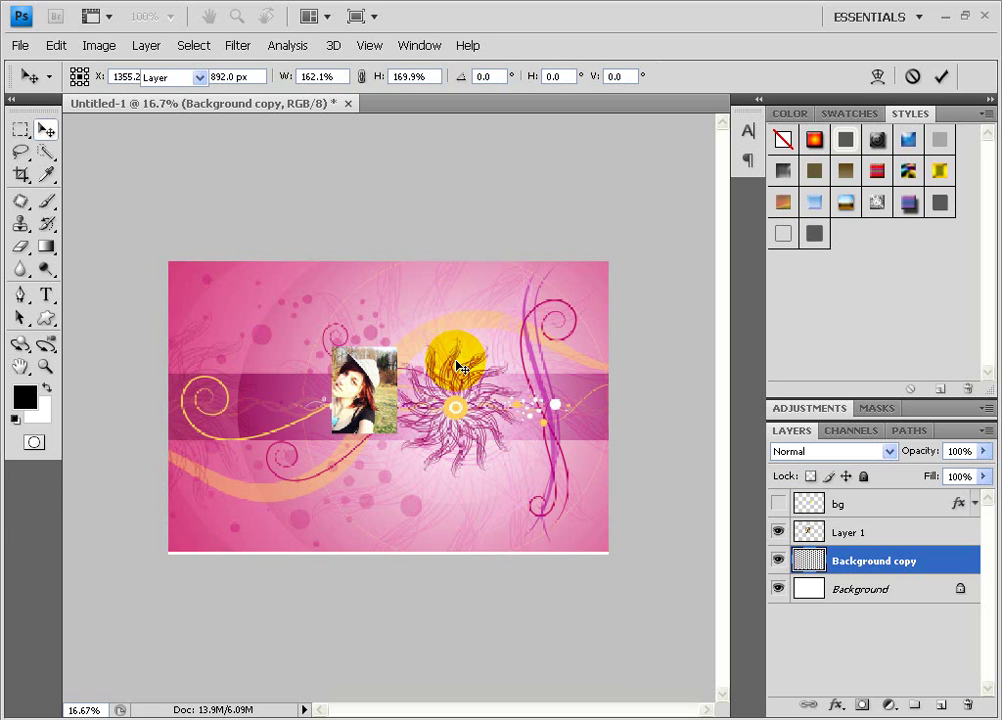
{"action": "left_click_drag", "start_coordinate": [456, 366], "coordinate": [409, 527]}
{"action": "key", "text": "ctrl+y"}
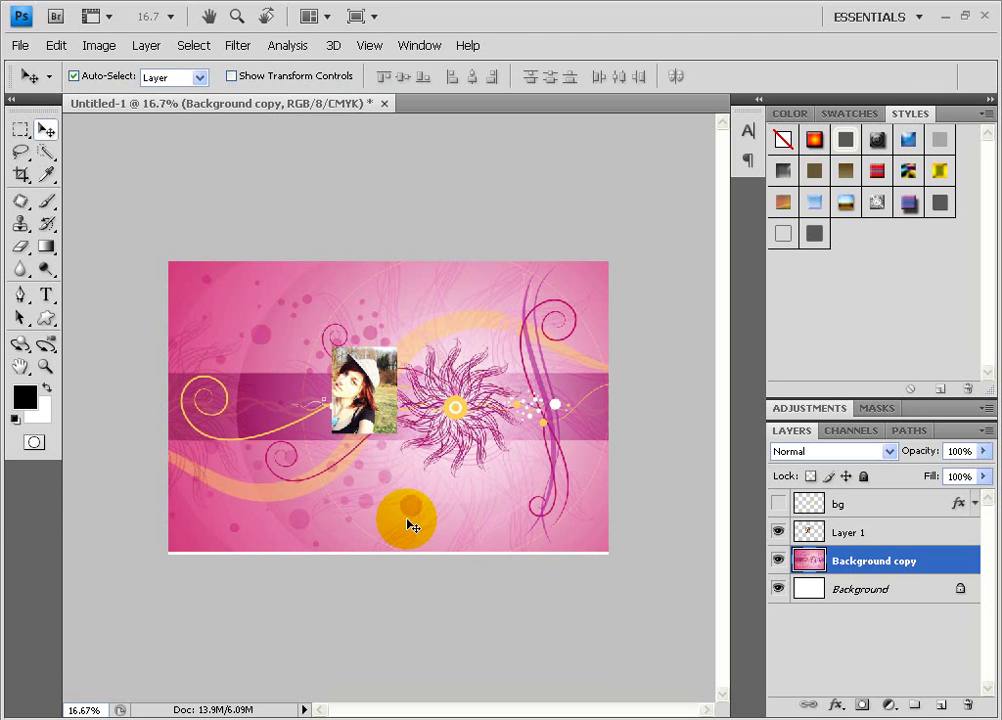
Stretch the wallpaper's bottom edge and corner to 99.4% × 105.6%, filling the canvas.
{"action": "key", "text": "ctrl+t"}
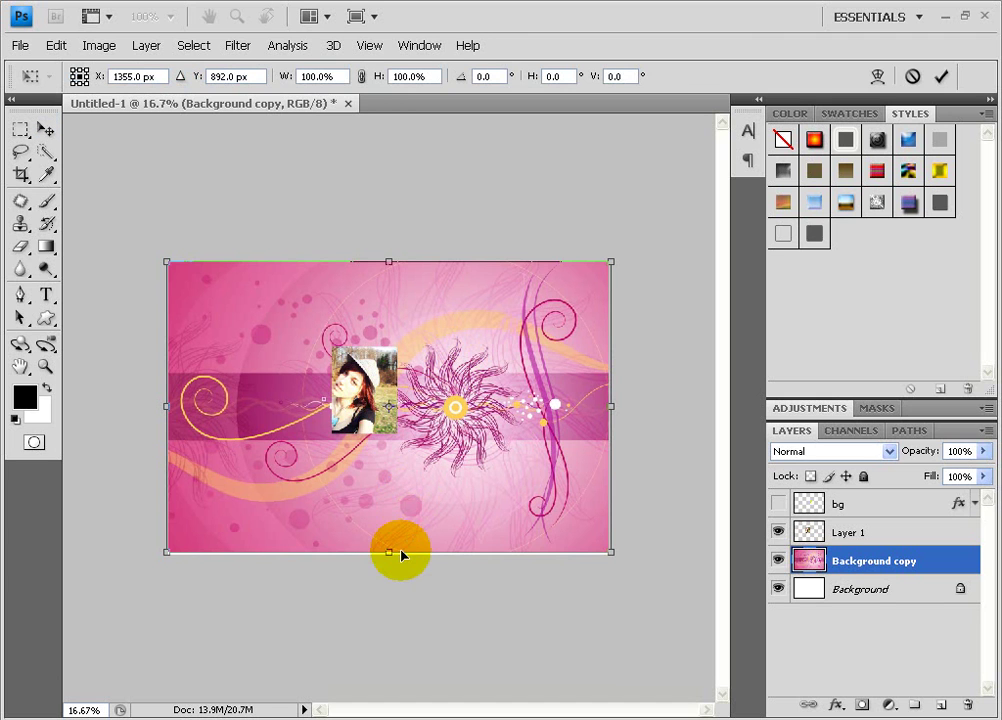
{"action": "left_click_drag", "start_coordinate": [389, 553], "coordinate": [389, 563]}
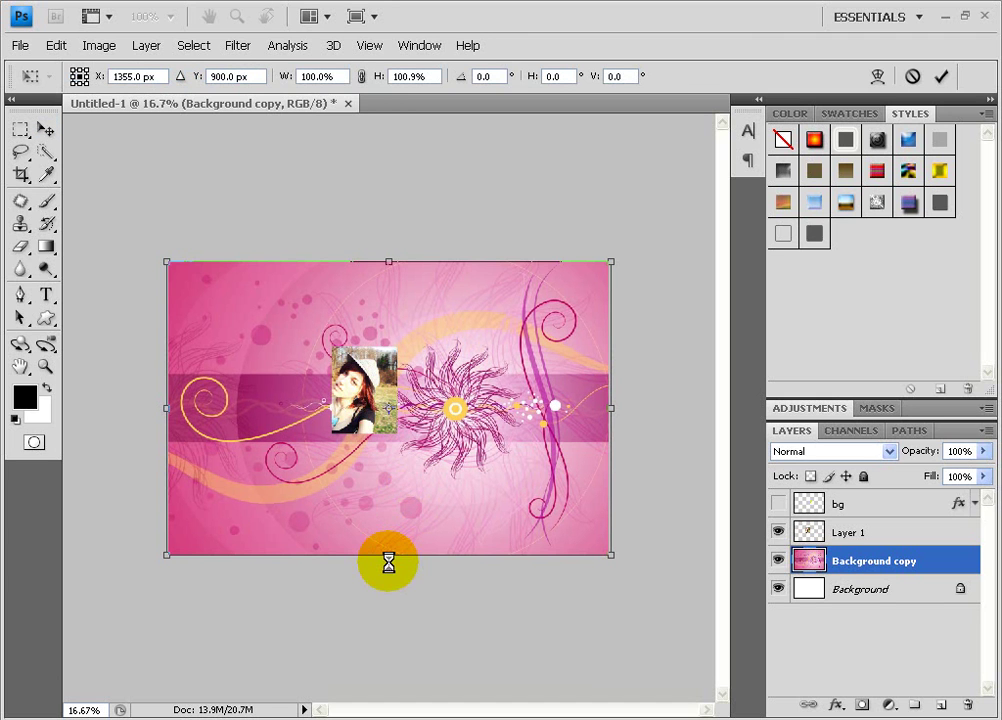
{"action": "mouse_move", "coordinate": [432, 468]}
{"action": "left_mouse_down"}
{"action": "mouse_move", "coordinate": [412, 490]}
{"action": "mouse_move", "coordinate": [445, 472]}
{"action": "mouse_move", "coordinate": [381, 489]}
{"action": "left_mouse_up"}
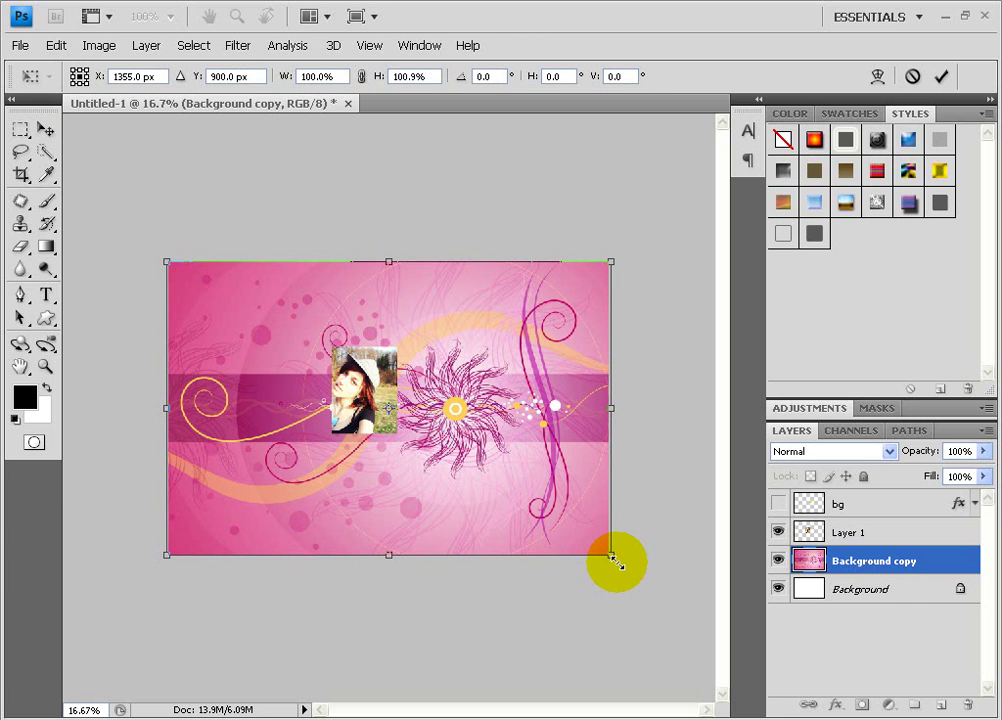
{"action": "left_click_drag", "start_coordinate": [617, 563], "coordinate": [607, 560]}
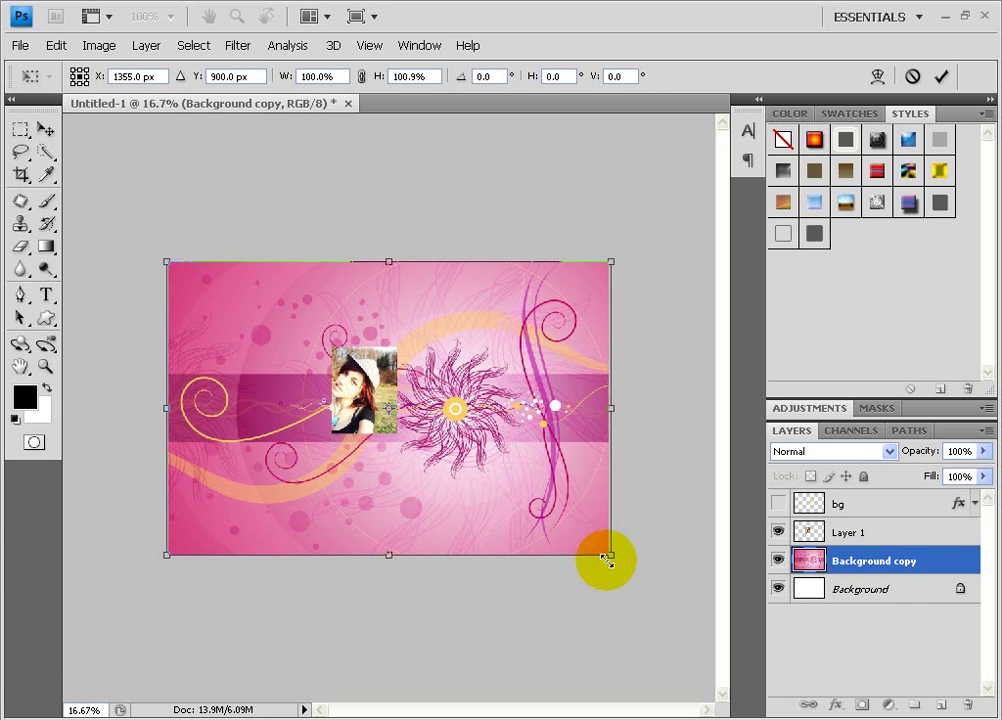
{"action": "mouse_move", "coordinate": [607, 559]}
{"action": "left_mouse_down"}
{"action": "mouse_move", "coordinate": [669, 622]}
{"action": "mouse_move", "coordinate": [605, 569]}
{"action": "mouse_move", "coordinate": [598, 584]}
{"action": "left_mouse_up"}
{"action": "key", "text": "v"}
{"action": "mouse_move", "coordinate": [549, 510]}
{"action": "left_mouse_down"}
{"action": "mouse_move", "coordinate": [351, 415]}
{"action": "mouse_move", "coordinate": [298, 371]}
{"action": "left_mouse_up"}
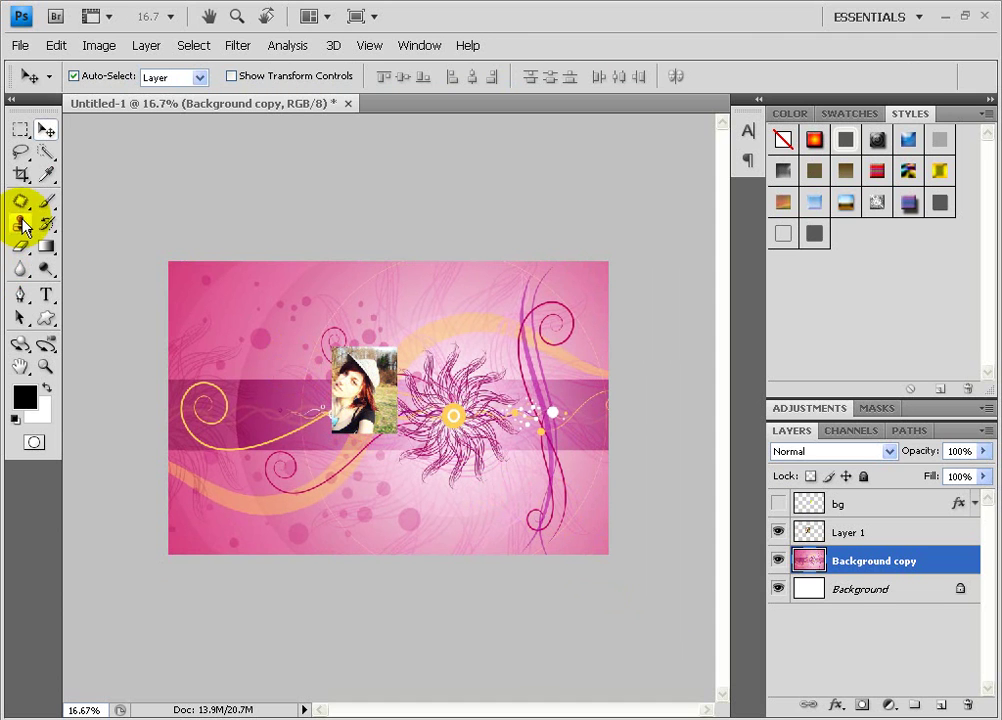
{"action": "left_click", "coordinate": [20, 174]}
{"action": "left_click", "coordinate": [165, 258]}
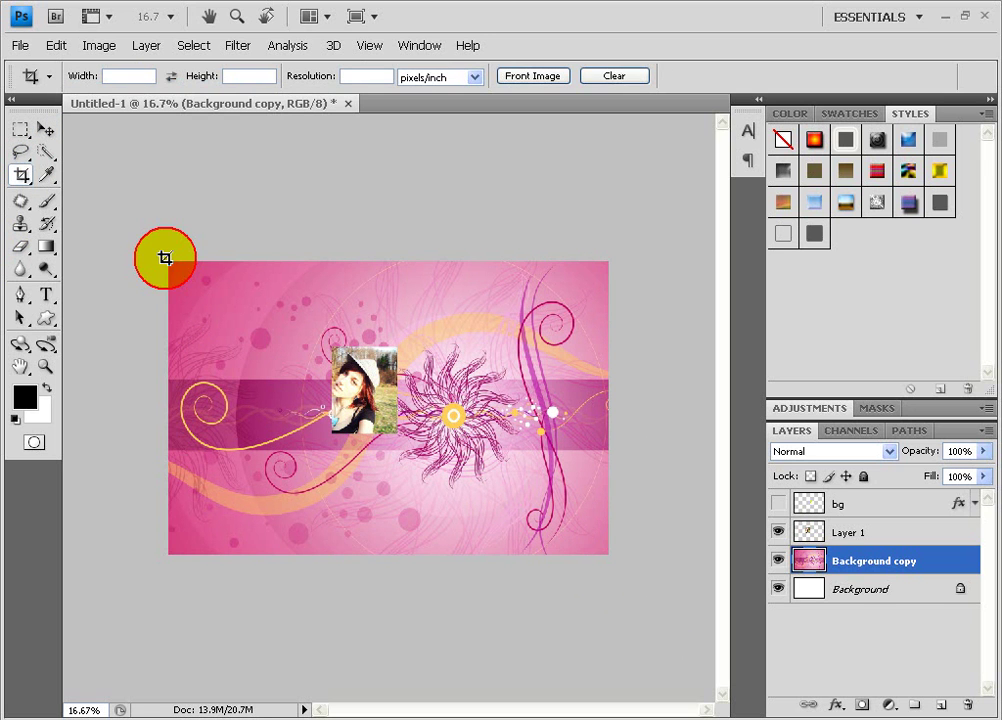
{"action": "left_click_drag", "start_coordinate": [165, 258], "coordinate": [666, 619]}
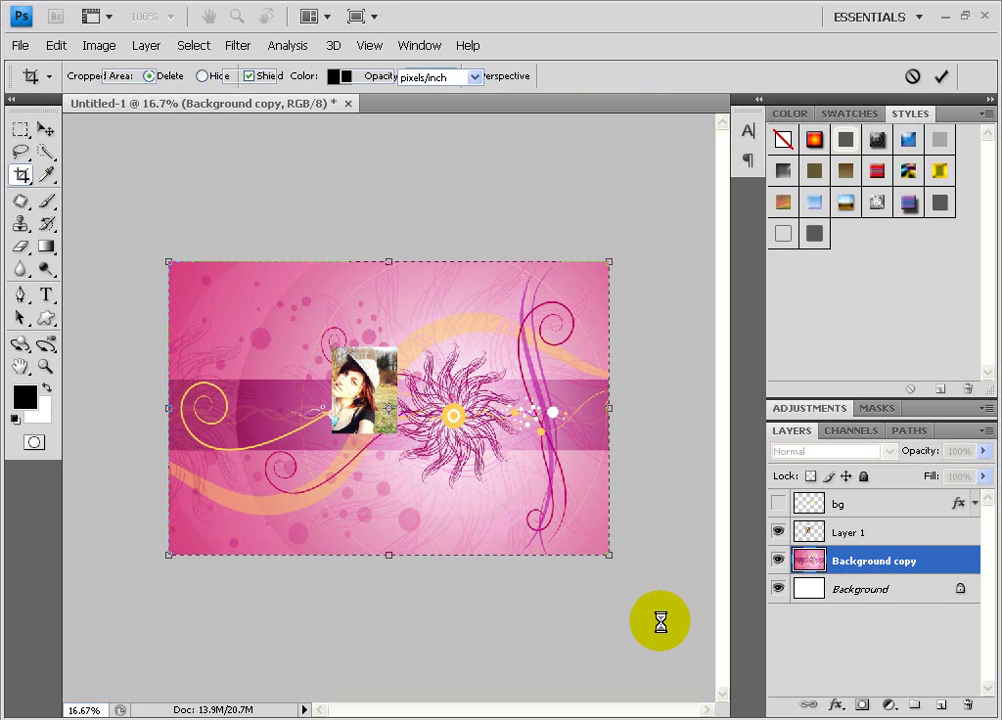
{"action": "left_click", "coordinate": [45, 128]}
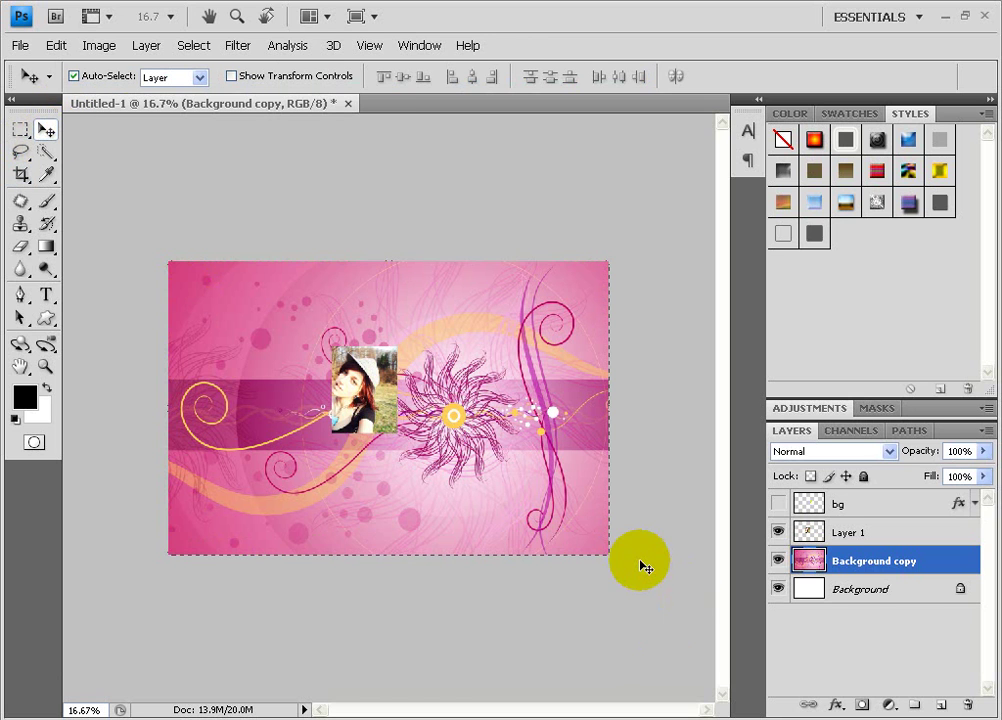
{"action": "left_click", "coordinate": [850, 545]}
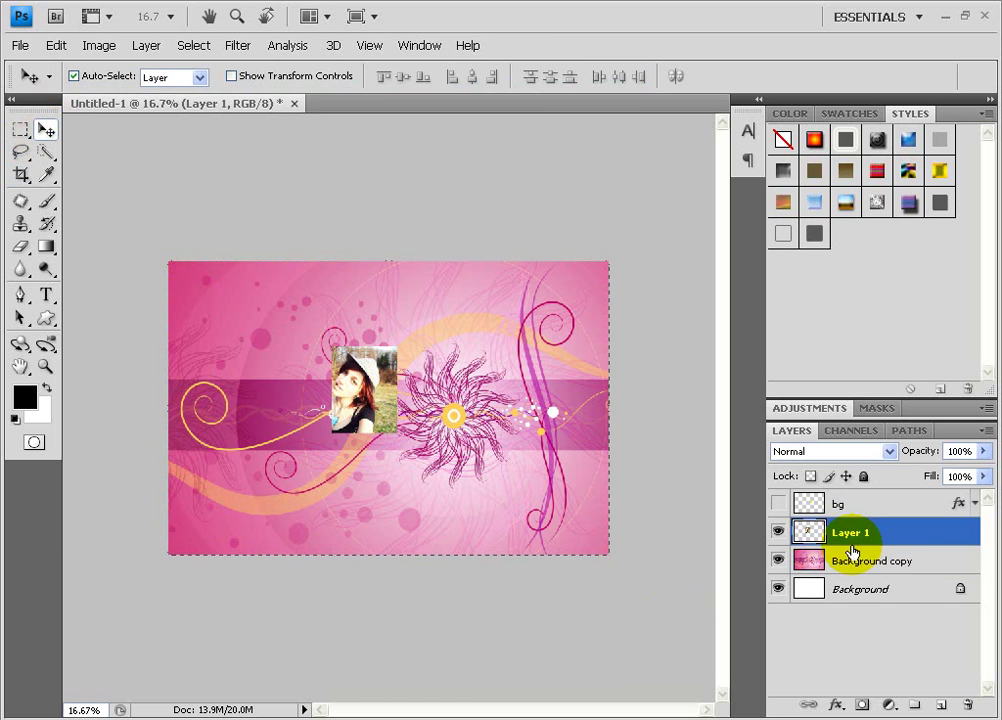
{"action": "left_click", "coordinate": [838, 566]}
{"action": "key", "text": "ctrl+t"}
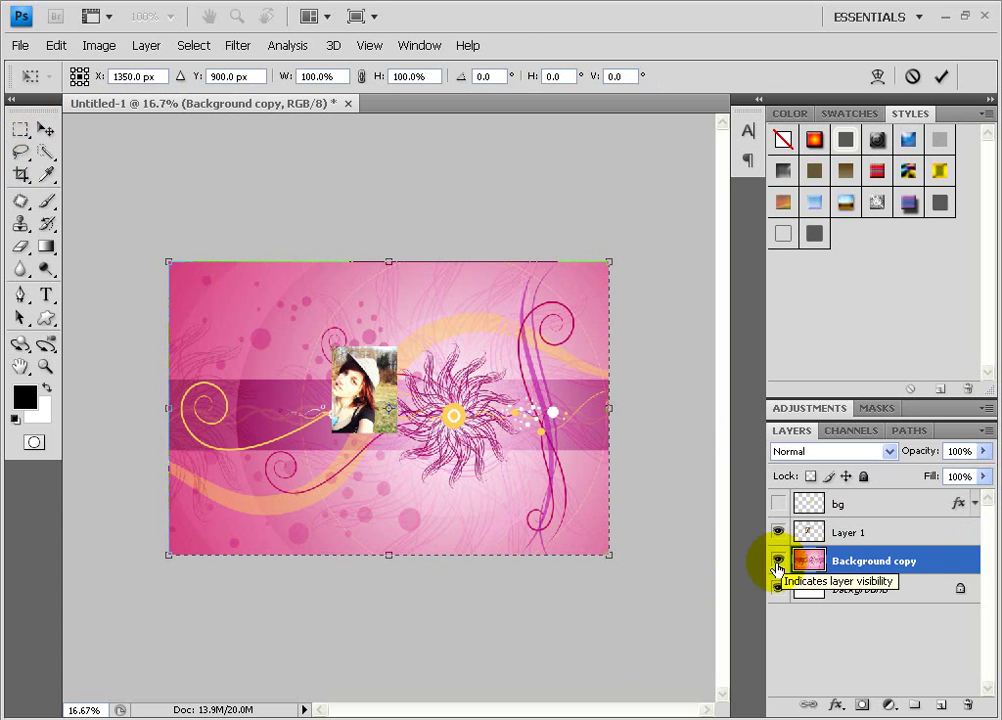
{"action": "left_click", "coordinate": [45, 131]}
{"action": "scroll", "coordinate": [513, 441], "scroll_direction": "up", "scroll_amount": 1}
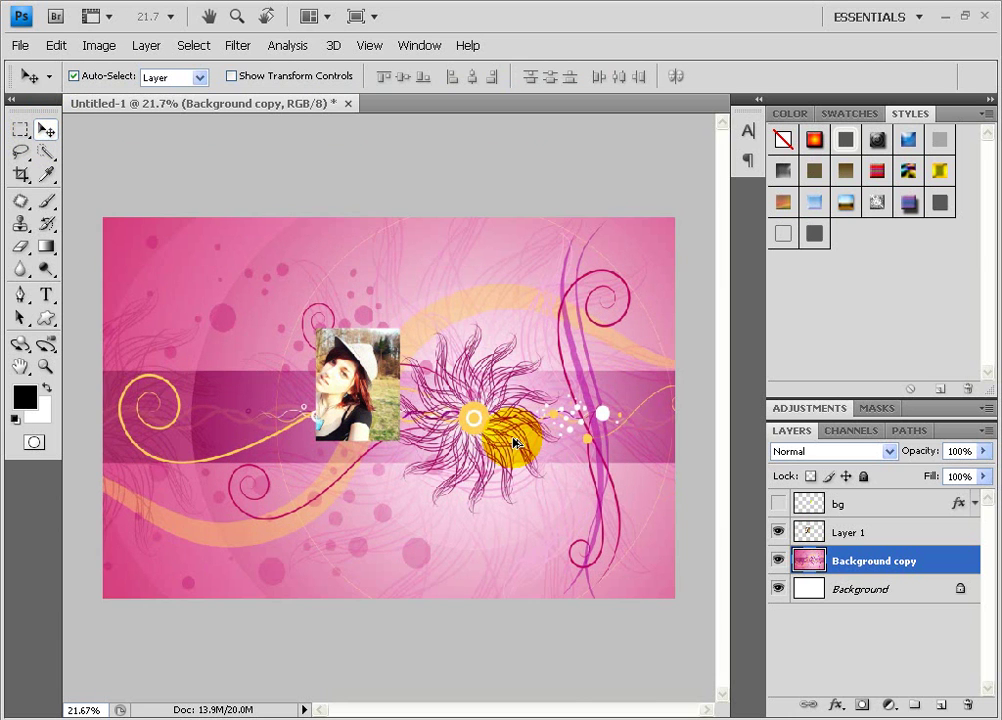
{"action": "scroll", "coordinate": [513, 441], "scroll_direction": "up", "scroll_amount": 1}
{"action": "left_click_drag", "start_coordinate": [512, 695], "coordinate": [474, 712]}
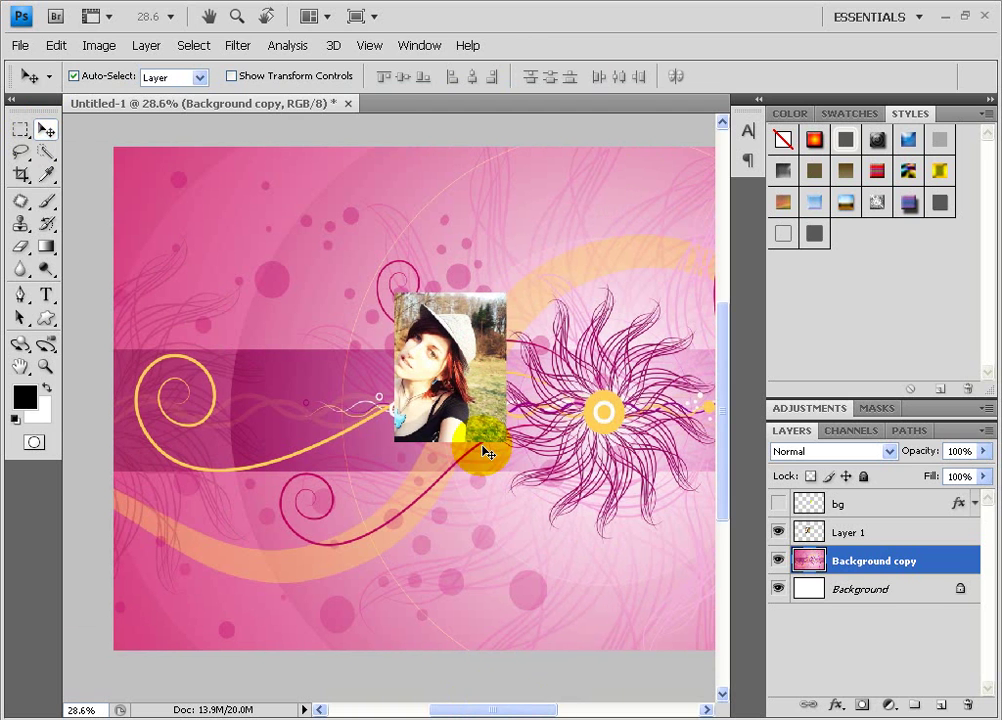
{"action": "left_click_drag", "start_coordinate": [487, 453], "coordinate": [445, 380]}
Scale the portrait layer to about 284%, nudge it left, then enlarge it slightly more.
{"action": "key", "text": "ctrl+t"}
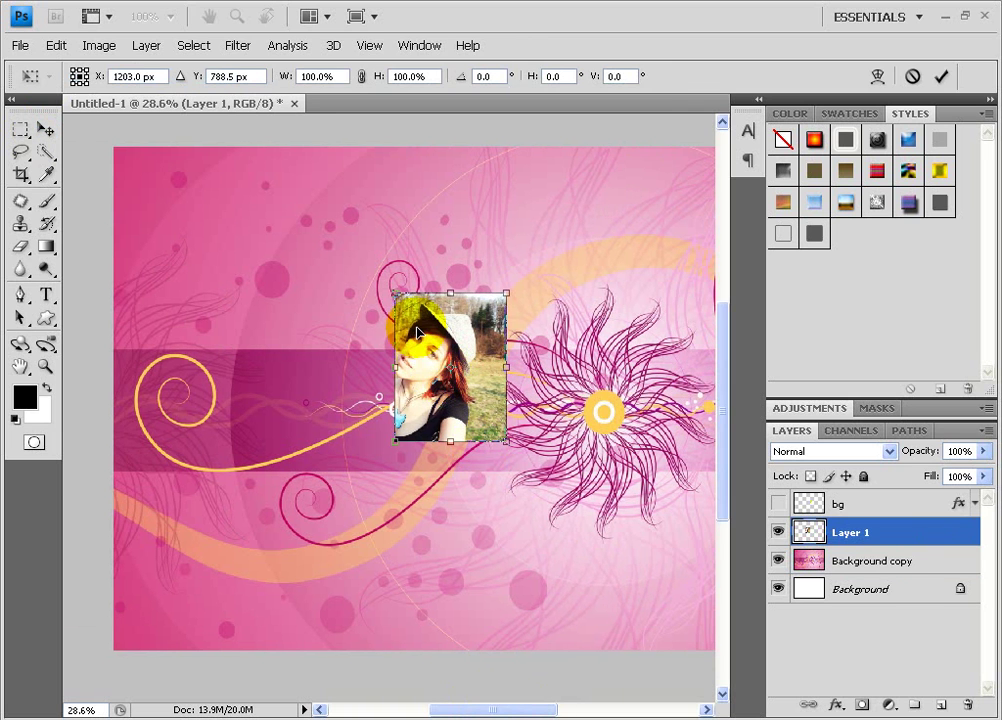
{"action": "mouse_move", "coordinate": [393, 295]}
{"action": "left_mouse_down"}
{"action": "mouse_move", "coordinate": [233, 205]}
{"action": "mouse_move", "coordinate": [540, 468]}
{"action": "mouse_move", "coordinate": [633, 622]}
{"action": "left_mouse_up"}
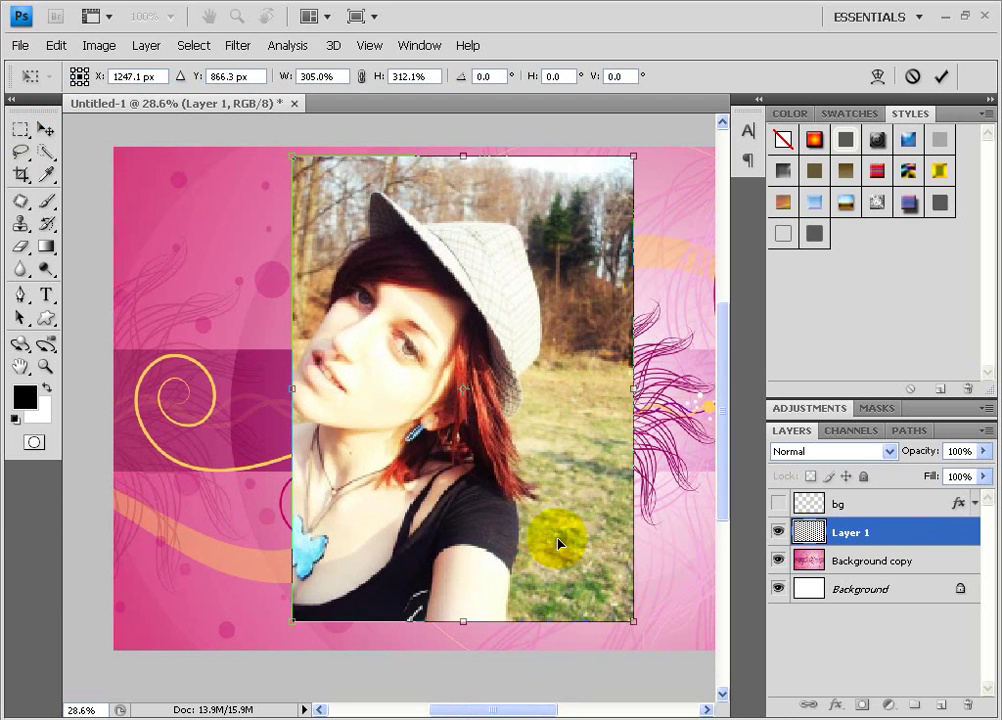
{"action": "key", "text": "ctrl+z"}
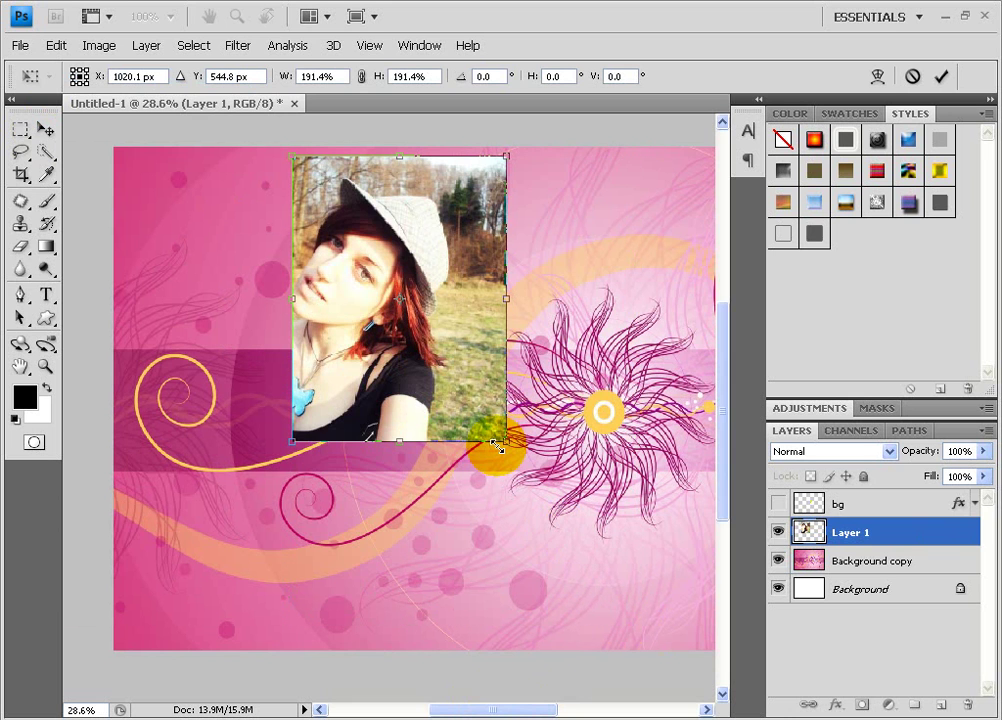
{"action": "left_click_drag", "start_coordinate": [506, 440], "coordinate": [613, 580]}
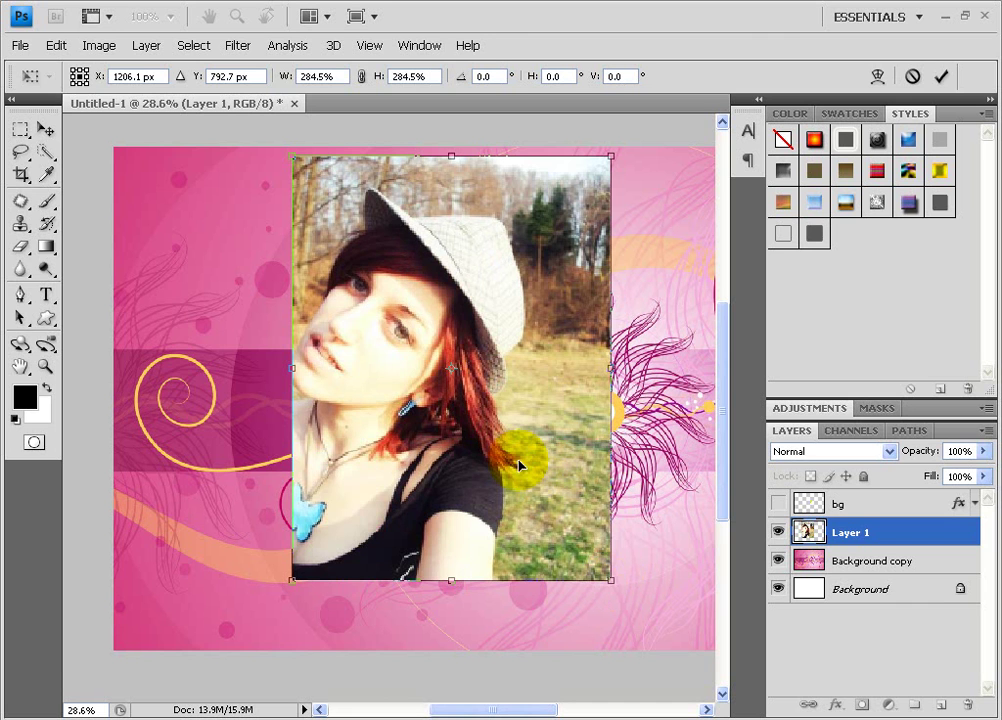
{"action": "key", "text": "Return"}
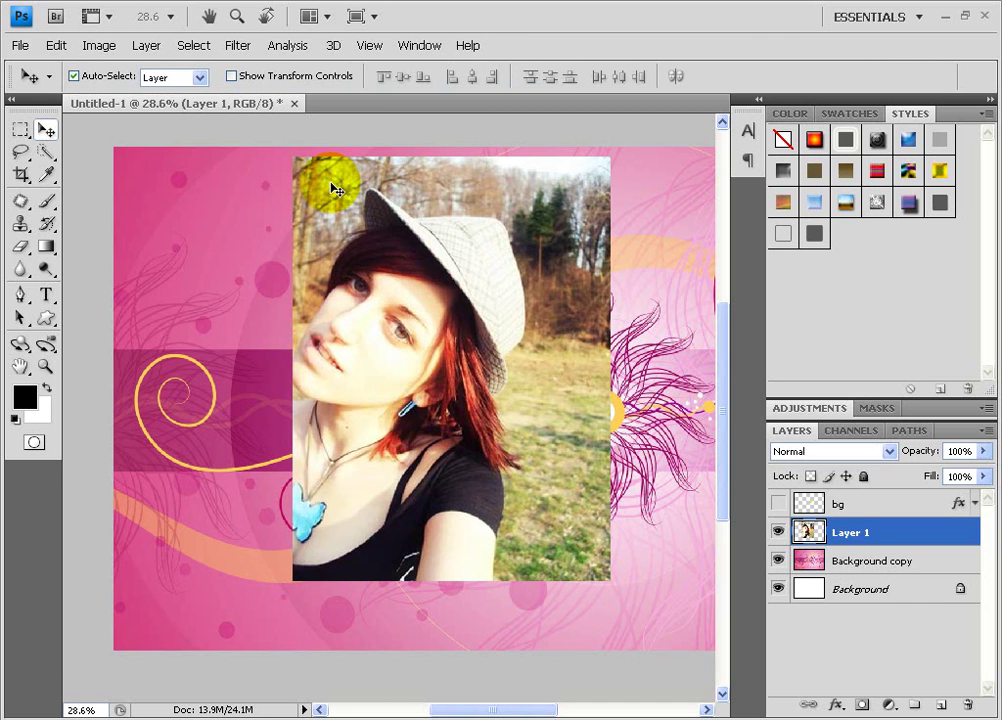
{"action": "left_click_drag", "start_coordinate": [443, 274], "coordinate": [388, 288]}
{"action": "key", "text": "ctrl+t"}
{"action": "left_click_drag", "start_coordinate": [539, 602], "coordinate": [576, 616]}
{"action": "key", "text": "Return"}
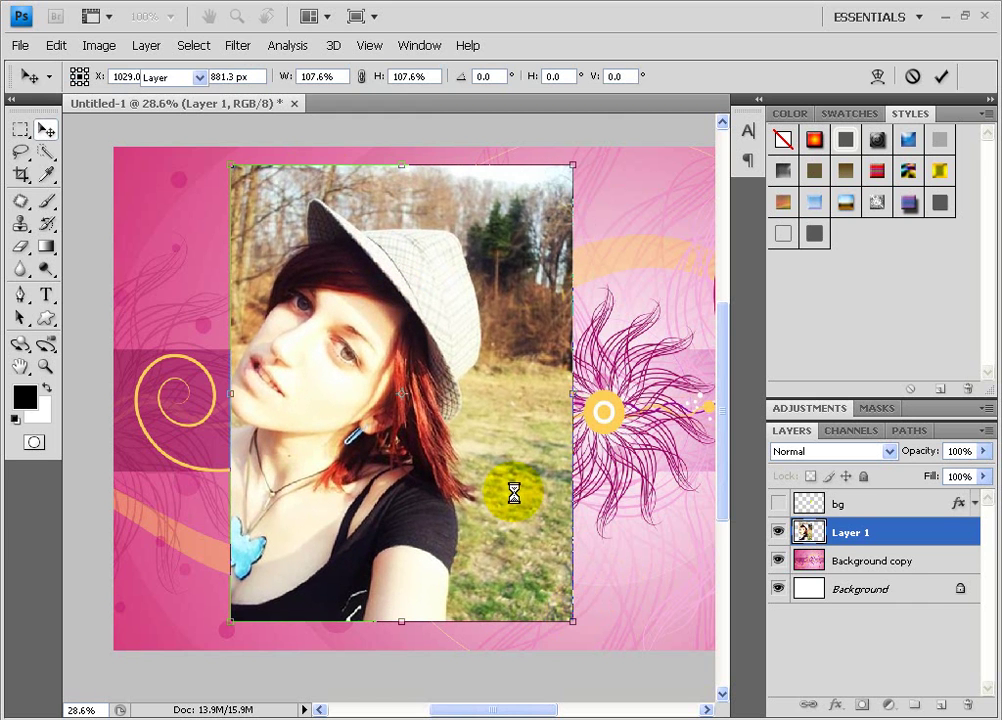
{"action": "left_click", "coordinate": [210, 338]}
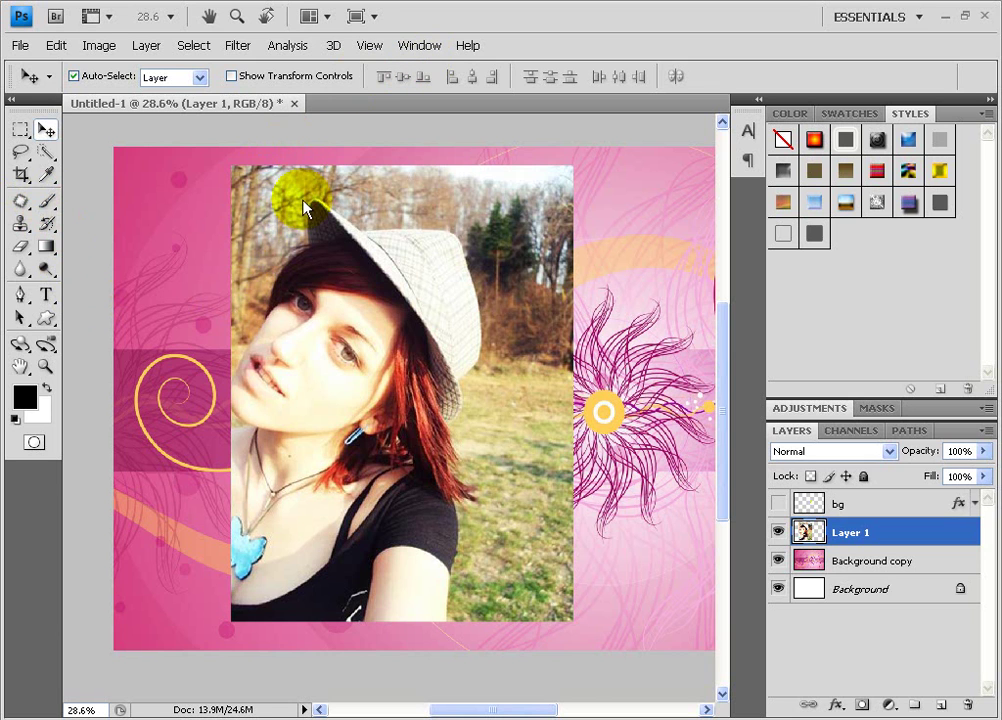
Open Filter > Extract on the portrait and zoom the preview onto the hat tip.
{"action": "left_click", "coordinate": [230, 53]}
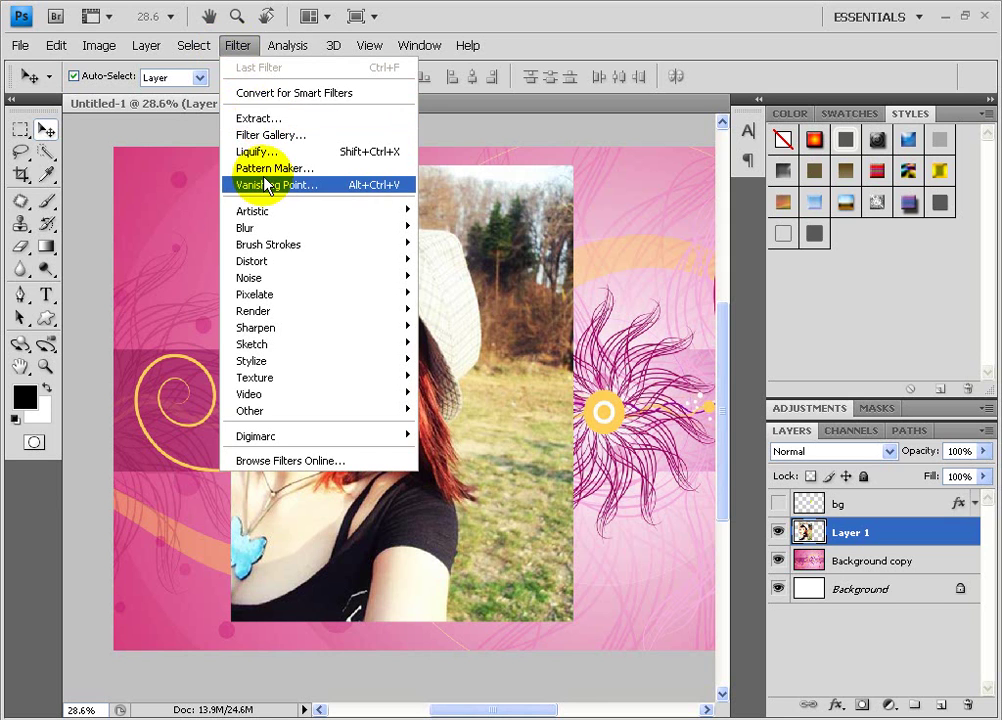
{"action": "left_click", "coordinate": [257, 124]}
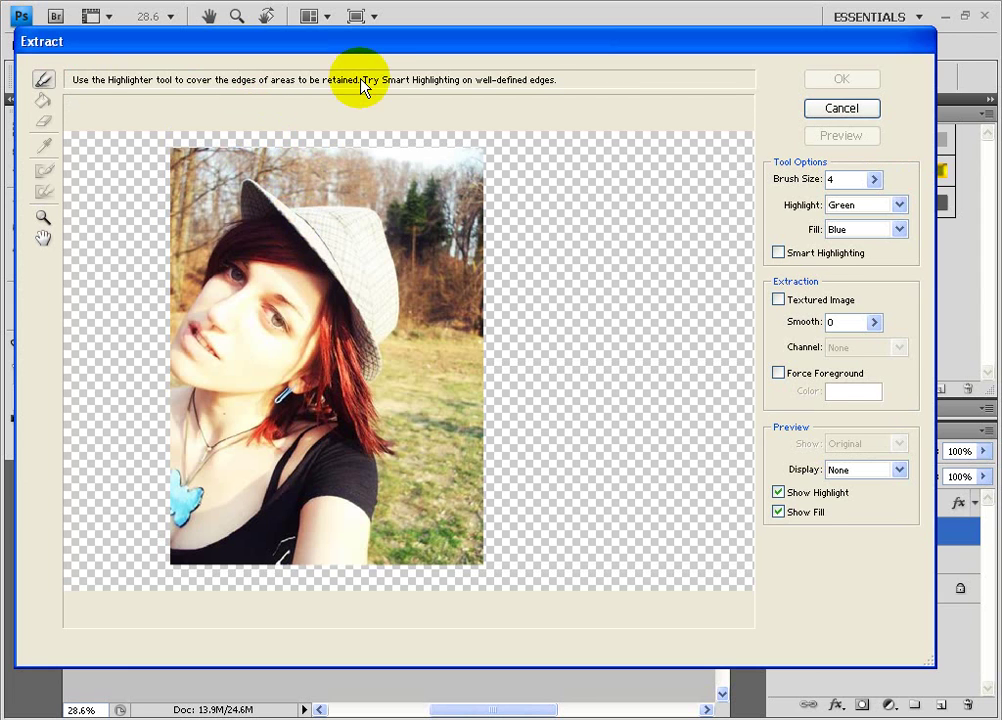
{"action": "mouse_move", "coordinate": [320, 41]}
{"action": "left_mouse_down"}
{"action": "mouse_move", "coordinate": [332, 42]}
{"action": "mouse_move", "coordinate": [326, 34]}
{"action": "left_mouse_up"}
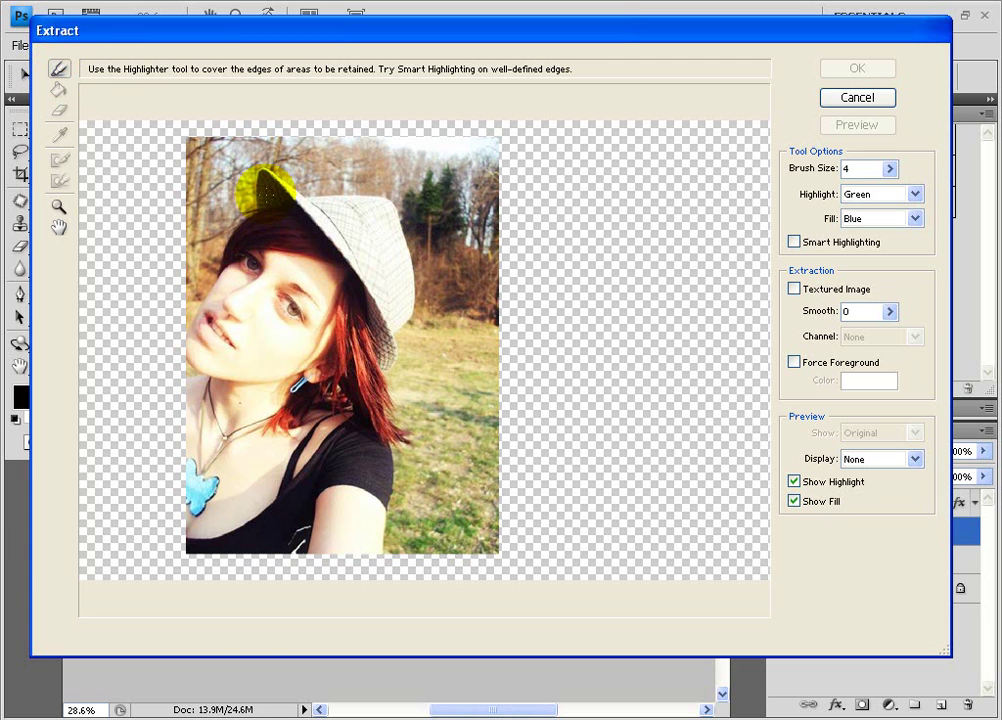
{"action": "left_click_drag", "start_coordinate": [245, 182], "coordinate": [261, 203]}
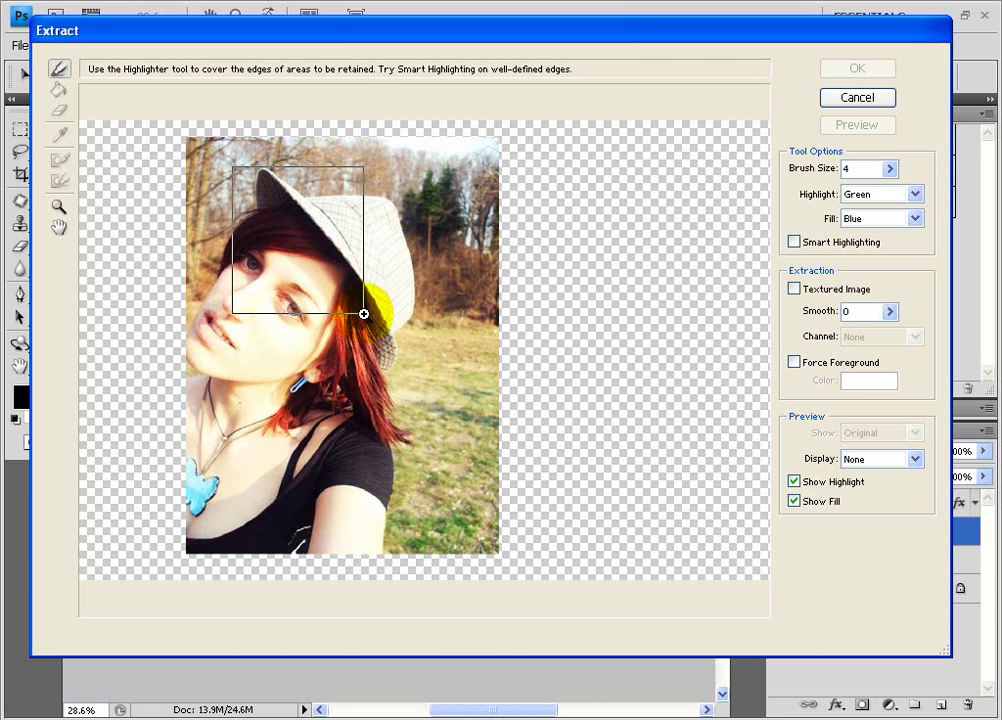
{"action": "left_click", "coordinate": [252, 215], "text": "ctrl"}
{"action": "left_click_drag", "start_coordinate": [200, 132], "coordinate": [261, 175]}
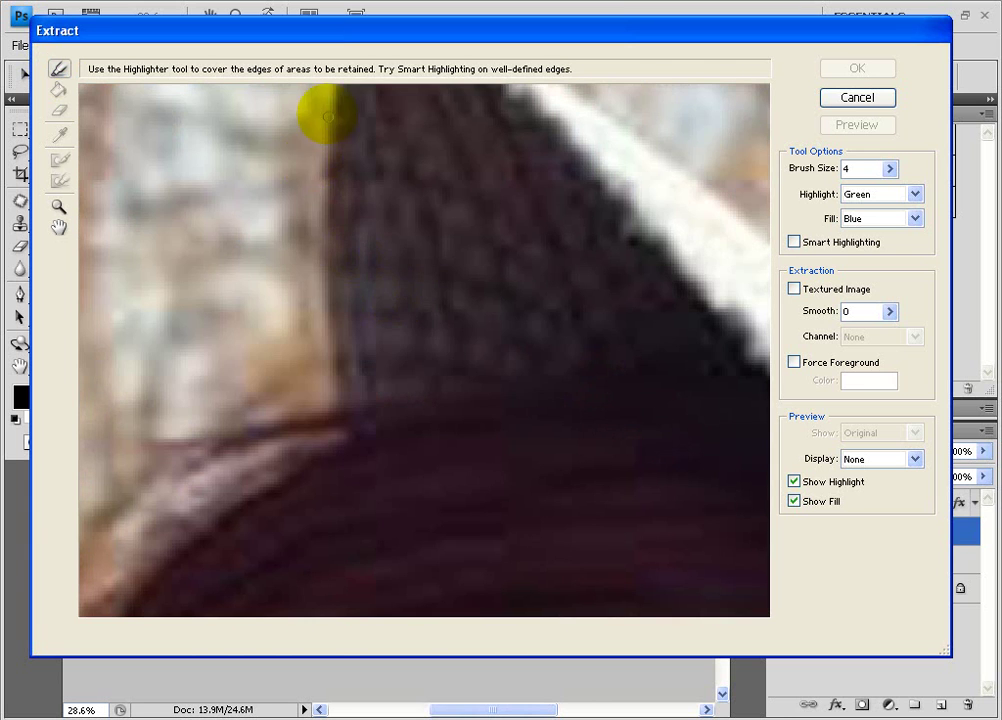
Highlight the hat tip's left edge and its top over the peak, closing the gap.
{"action": "mouse_move", "coordinate": [332, 91]}
{"action": "left_mouse_down"}
{"action": "mouse_move", "coordinate": [320, 186]}
{"action": "mouse_move", "coordinate": [338, 409]}
{"action": "left_mouse_up"}
{"action": "left_click", "coordinate": [60, 205]}
{"action": "left_click", "coordinate": [408, 255], "text": "alt"}
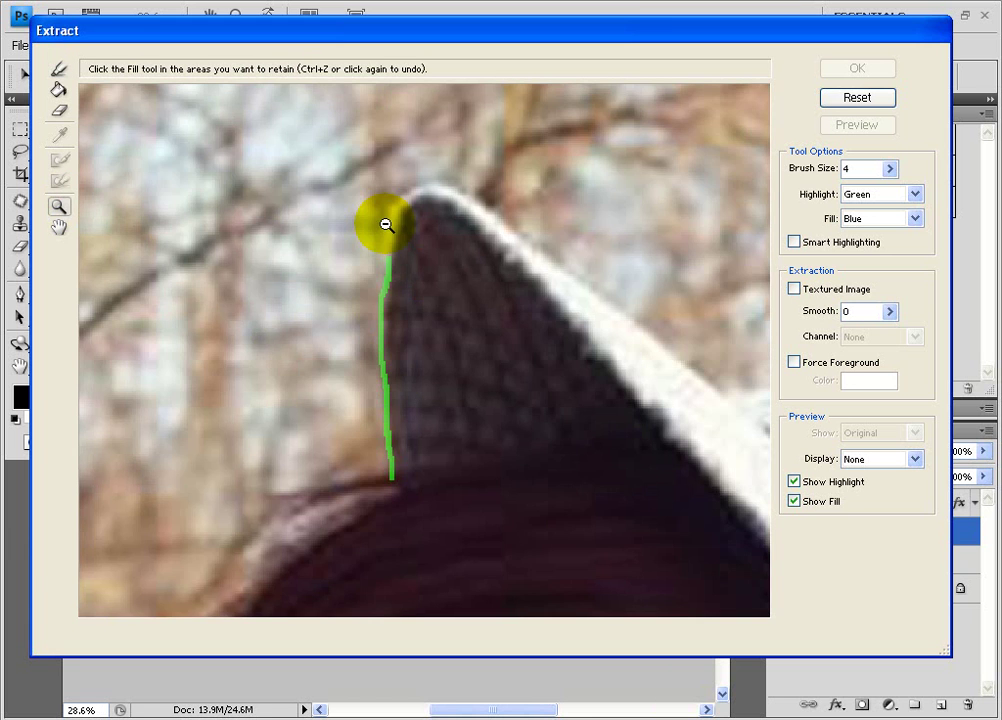
{"action": "left_click", "coordinate": [407, 254]}
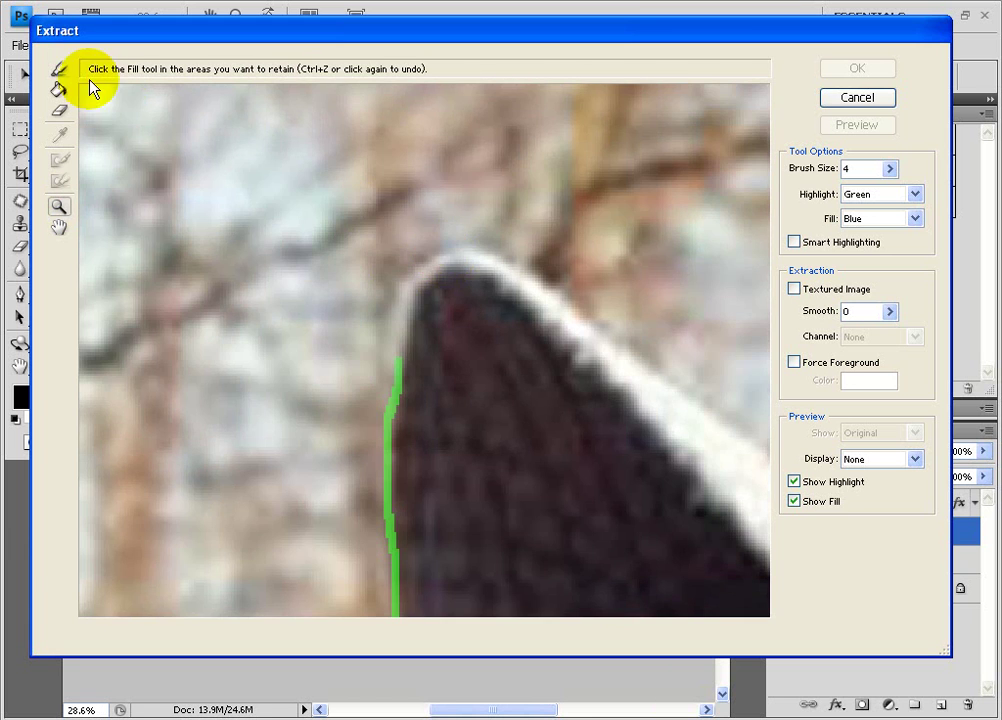
{"action": "left_click", "coordinate": [58, 70]}
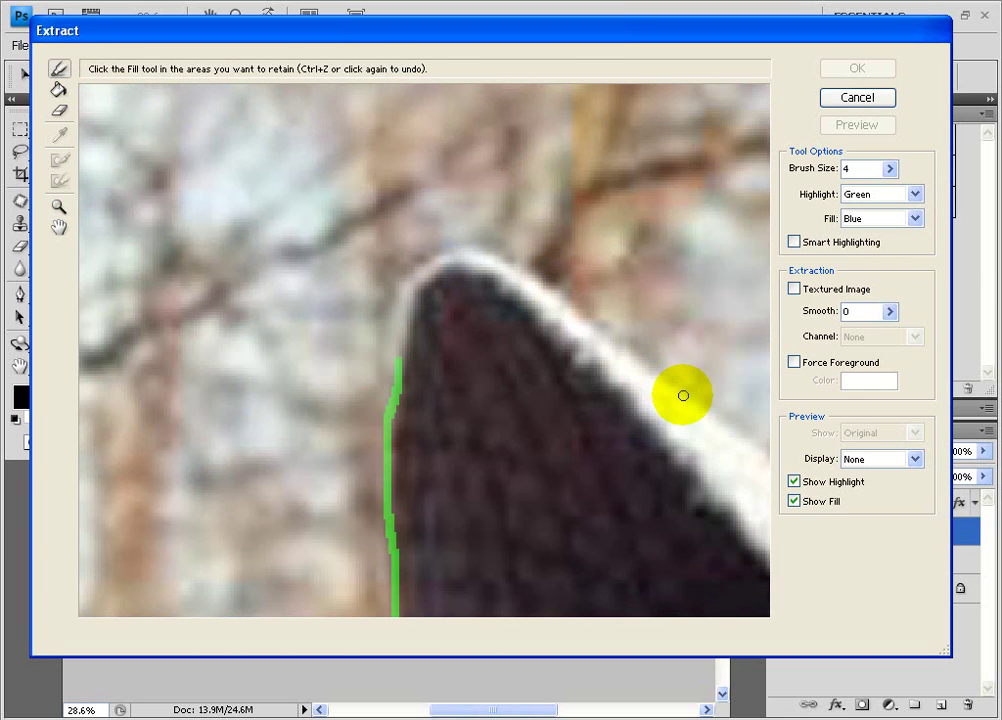
{"action": "mouse_move", "coordinate": [699, 413]}
{"action": "left_mouse_down"}
{"action": "mouse_move", "coordinate": [515, 259]}
{"action": "mouse_move", "coordinate": [446, 246]}
{"action": "mouse_move", "coordinate": [400, 269]}
{"action": "left_mouse_up"}
{"action": "left_click", "coordinate": [431, 254]}
{"action": "left_click_drag", "start_coordinate": [400, 312], "coordinate": [401, 379]}
Trace the highlight along the hat's upper brim, then zoom out to the whole photo.
{"action": "left_click", "coordinate": [59, 205]}
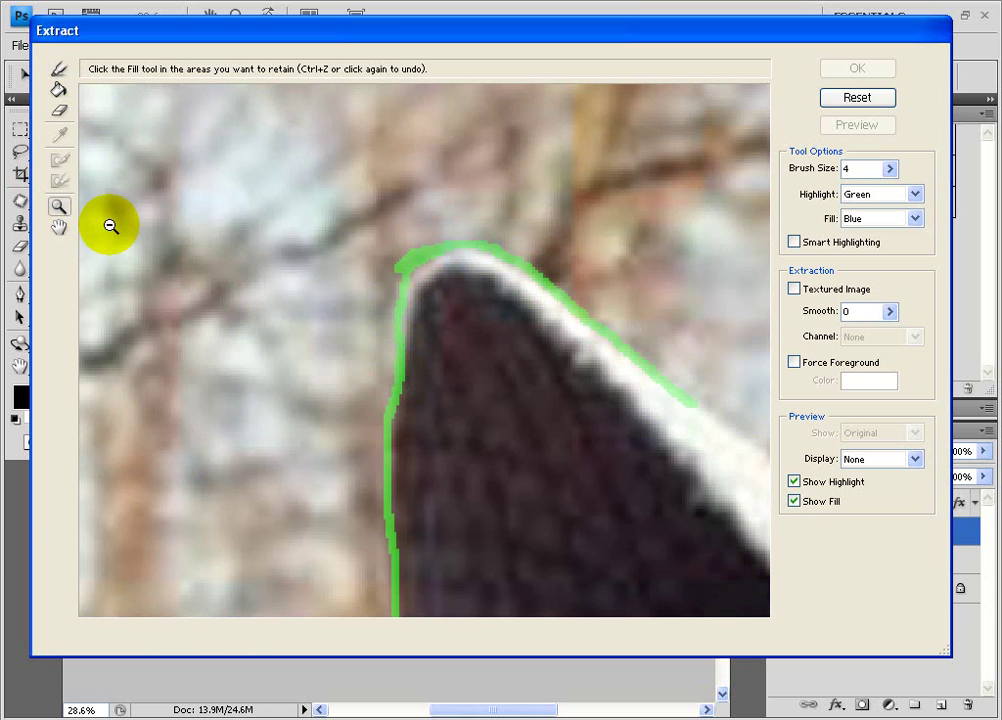
{"action": "left_click", "coordinate": [663, 470], "text": "alt"}
{"action": "left_click", "coordinate": [663, 470], "text": "alt"}
{"action": "left_click", "coordinate": [411, 335]}
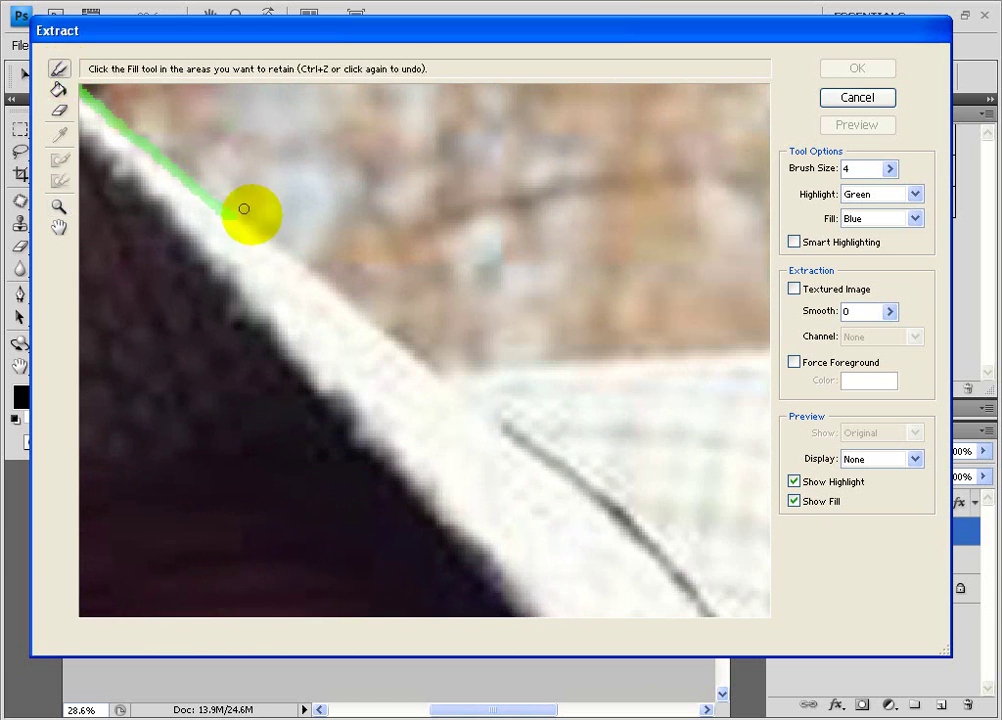
{"action": "left_click", "coordinate": [59, 70]}
{"action": "mouse_move", "coordinate": [255, 250]}
{"action": "left_mouse_down"}
{"action": "mouse_move", "coordinate": [242, 219]}
{"action": "mouse_move", "coordinate": [448, 370]}
{"action": "left_mouse_up"}
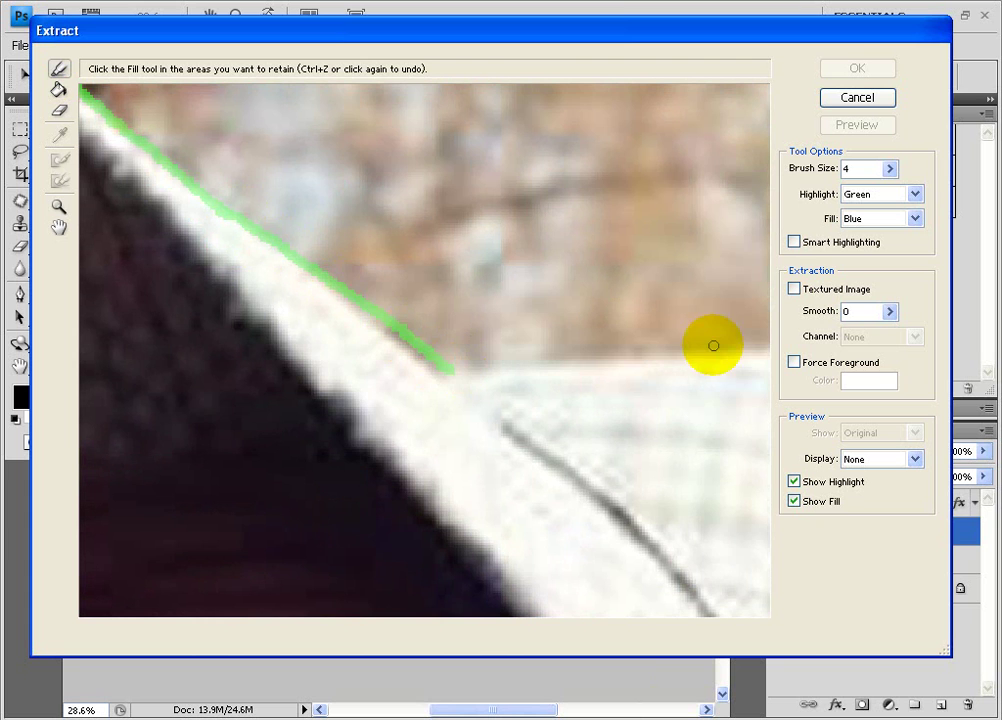
{"action": "mouse_move", "coordinate": [749, 358]}
{"action": "left_mouse_down"}
{"action": "mouse_move", "coordinate": [501, 357]}
{"action": "mouse_move", "coordinate": [438, 371]}
{"action": "left_mouse_up"}
{"action": "key", "text": "g"}
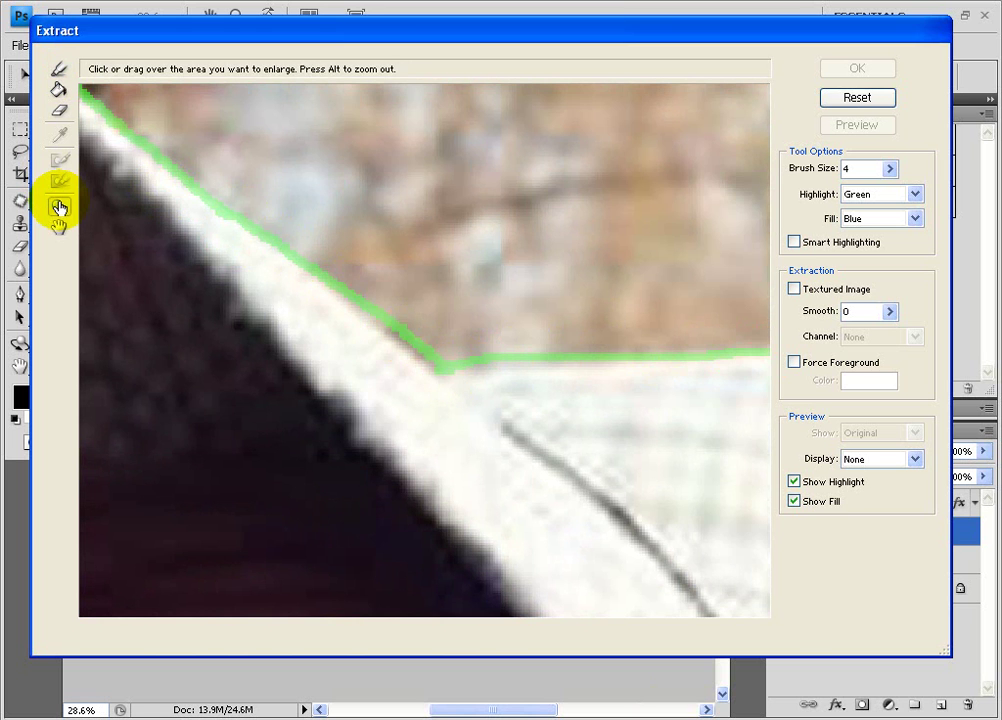
{"action": "left_click", "coordinate": [59, 206]}
{"action": "left_click", "coordinate": [590, 398], "text": "alt"}
{"action": "left_click", "coordinate": [590, 398], "text": "alt"}
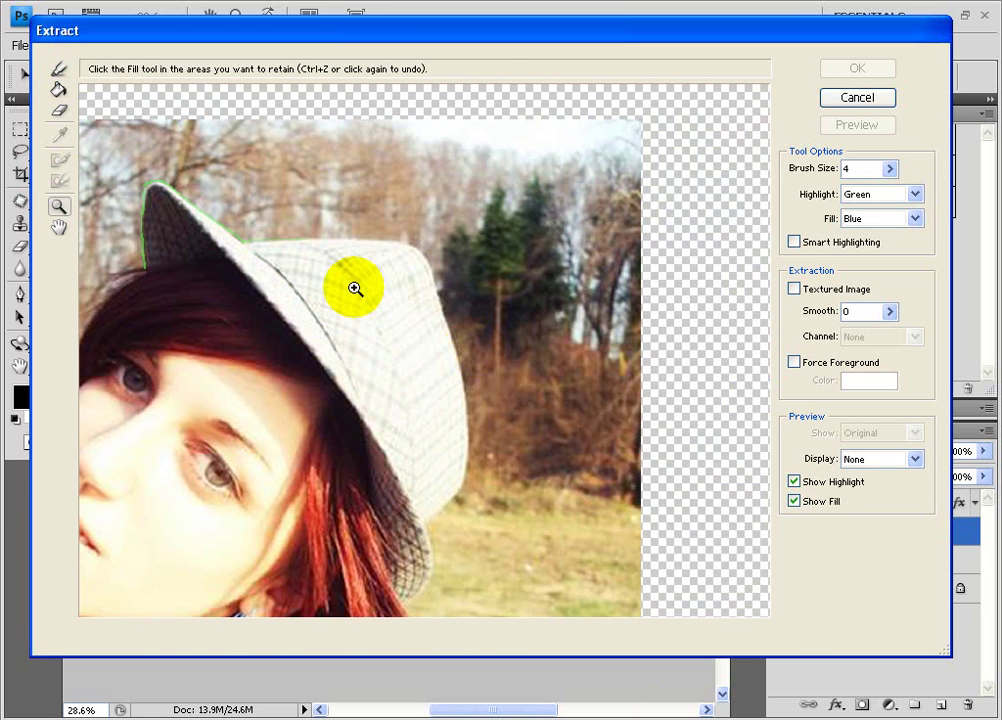
Zoom in on the hat and highlight along its edge, redrawing one undone stroke.
{"action": "left_click", "coordinate": [355, 289]}
{"action": "left_click", "coordinate": [523, 388]}
{"action": "left_click", "coordinate": [58, 68]}
{"action": "left_click_drag", "start_coordinate": [145, 207], "coordinate": [475, 224]}
{"action": "key", "text": "ctrl+z"}
{"action": "mouse_move", "coordinate": [690, 254]}
{"action": "left_mouse_down"}
{"action": "mouse_move", "coordinate": [654, 234]}
{"action": "mouse_move", "coordinate": [516, 210]}
{"action": "mouse_move", "coordinate": [136, 206]}
{"action": "left_mouse_up"}
Reframe the view and extend the highlight down the hat's right edge.
{"action": "left_click", "coordinate": [60, 206]}
{"action": "left_click", "coordinate": [469, 355], "text": "alt"}
{"action": "left_click", "coordinate": [469, 355], "text": "alt"}
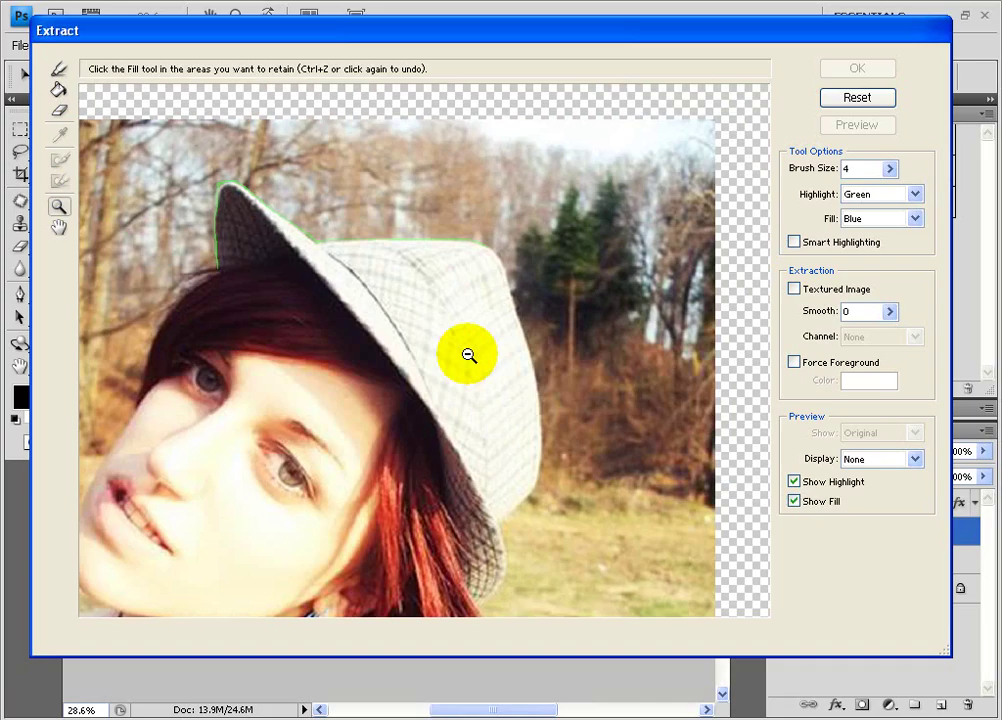
{"action": "left_click", "coordinate": [493, 318]}
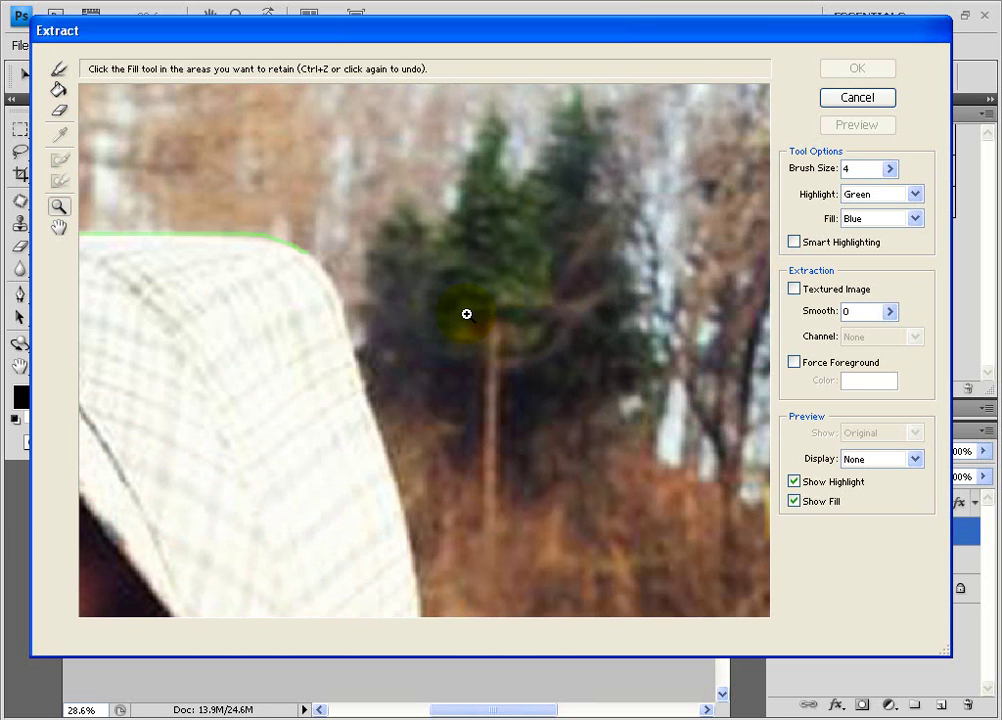
{"action": "left_click", "coordinate": [466, 314]}
{"action": "left_click", "coordinate": [60, 70]}
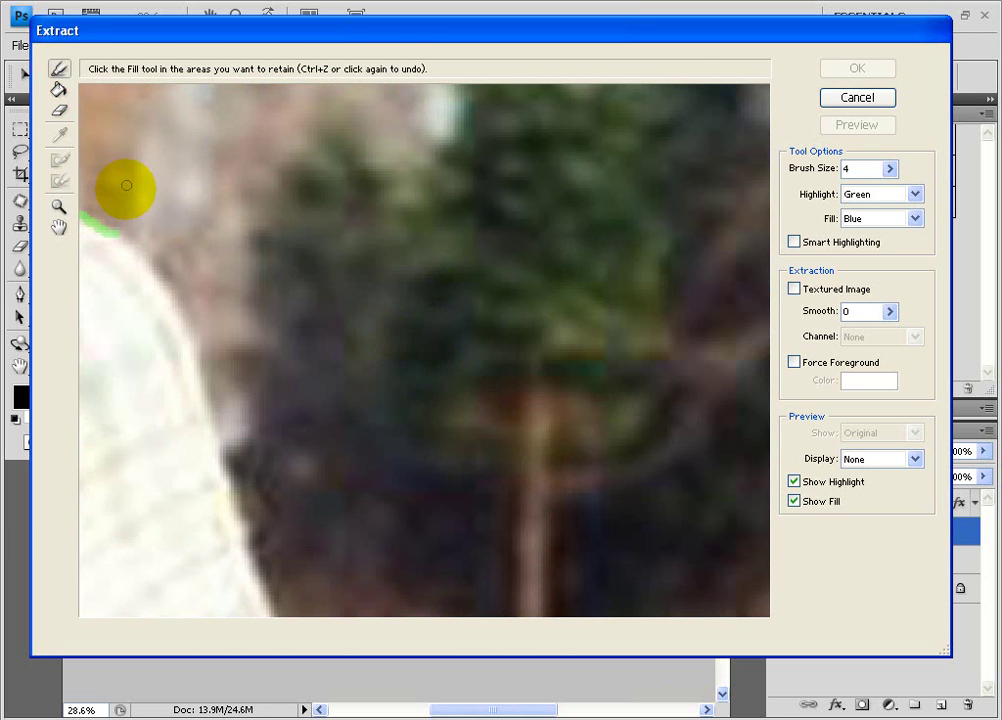
{"action": "mouse_move", "coordinate": [106, 234]}
{"action": "left_mouse_down"}
{"action": "mouse_move", "coordinate": [148, 268]}
{"action": "mouse_move", "coordinate": [178, 324]}
{"action": "mouse_move", "coordinate": [246, 542]}
{"action": "left_mouse_up"}
Zoom closer and retrace the hat's right edge downward after undoing a bad stroke.
{"action": "left_click", "coordinate": [62, 208]}
{"action": "left_click", "coordinate": [429, 455], "text": "alt"}
{"action": "left_click", "coordinate": [346, 433]}
{"action": "left_click", "coordinate": [346, 433]}
{"action": "left_click", "coordinate": [59, 68]}
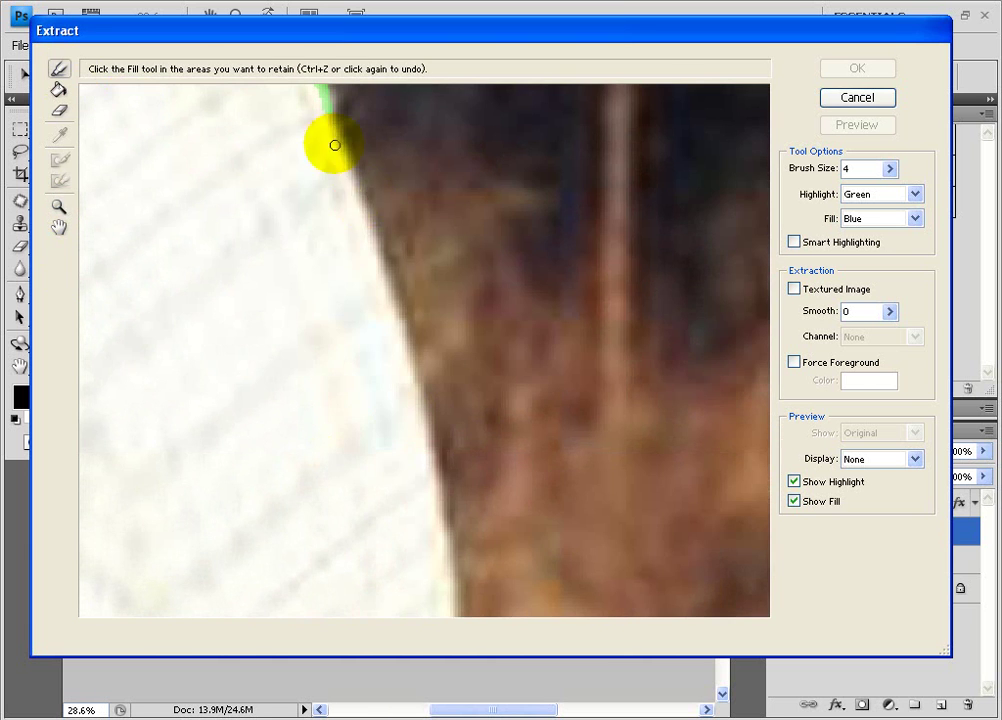
{"action": "left_click_drag", "start_coordinate": [328, 105], "coordinate": [367, 253]}
{"action": "key", "text": "ctrl+z"}
{"action": "left_click", "coordinate": [328, 106]}
{"action": "mouse_move", "coordinate": [328, 106]}
{"action": "left_mouse_down"}
{"action": "mouse_move", "coordinate": [423, 402]}
{"action": "mouse_move", "coordinate": [439, 520]}
{"action": "left_mouse_up"}
Continue the green highlight further down the lower part of the hat edge.
{"action": "key", "text": "g"}
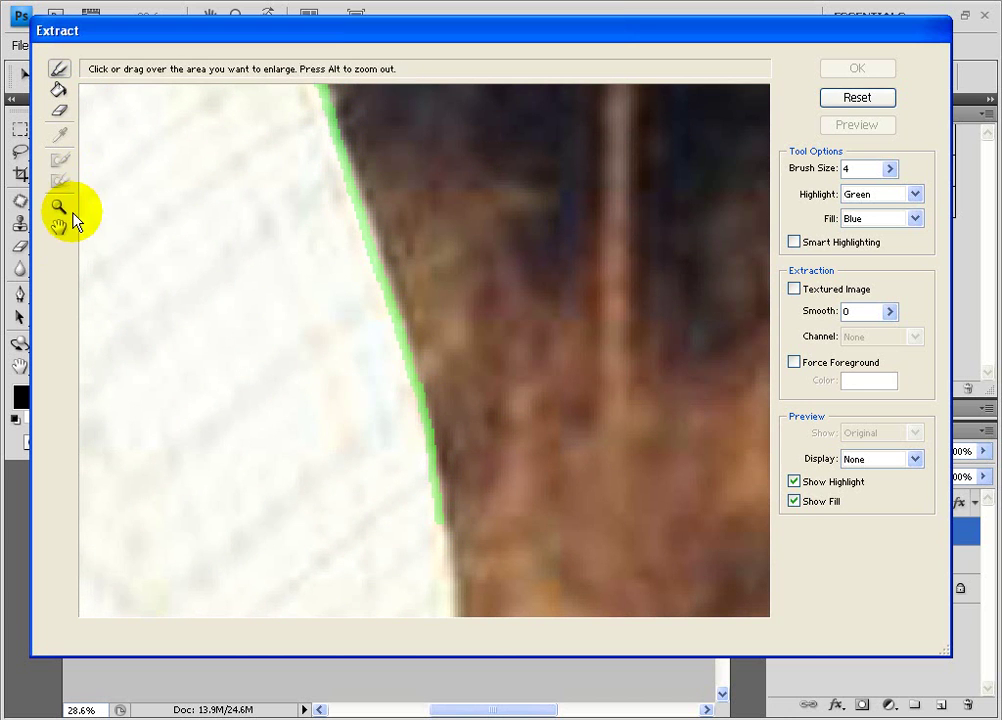
{"action": "left_click", "coordinate": [58, 206]}
{"action": "left_click", "coordinate": [340, 327], "text": "alt"}
{"action": "left_click", "coordinate": [386, 404]}
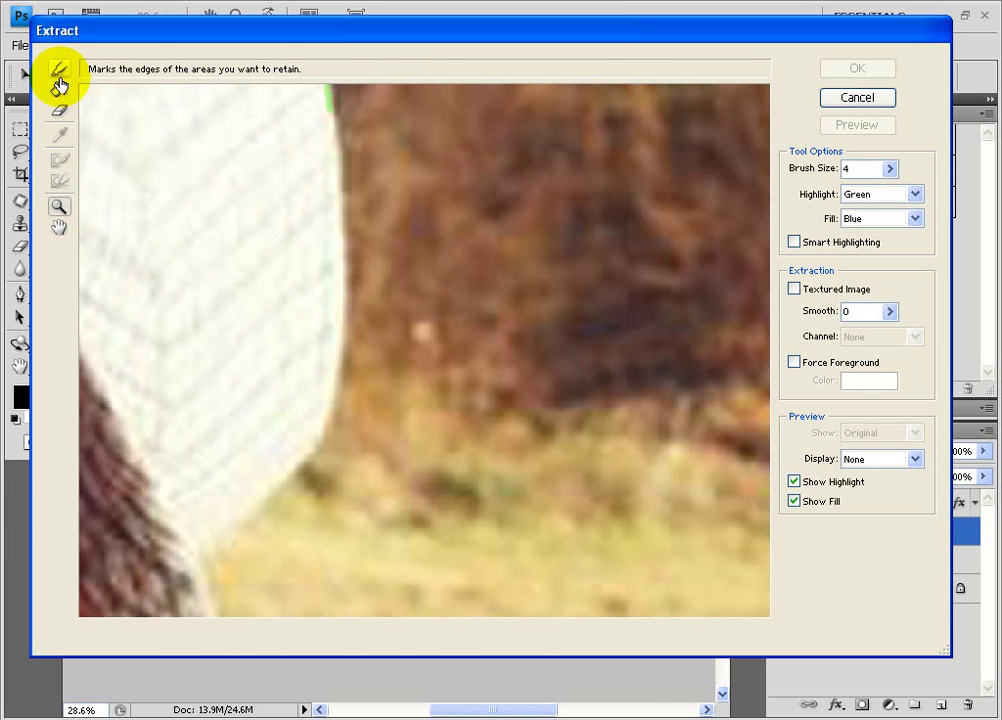
{"action": "left_click", "coordinate": [59, 69]}
{"action": "mouse_move", "coordinate": [332, 94]}
{"action": "left_mouse_down"}
{"action": "mouse_move", "coordinate": [341, 299]}
{"action": "mouse_move", "coordinate": [317, 423]}
{"action": "mouse_move", "coordinate": [257, 498]}
{"action": "mouse_move", "coordinate": [178, 554]}
{"action": "left_mouse_up"}
Trace the highlight around the lower hat brim down to the hair.
{"action": "left_click", "coordinate": [70, 207]}
{"action": "left_click", "coordinate": [355, 357], "text": "alt"}
{"action": "left_click", "coordinate": [355, 357], "text": "alt"}
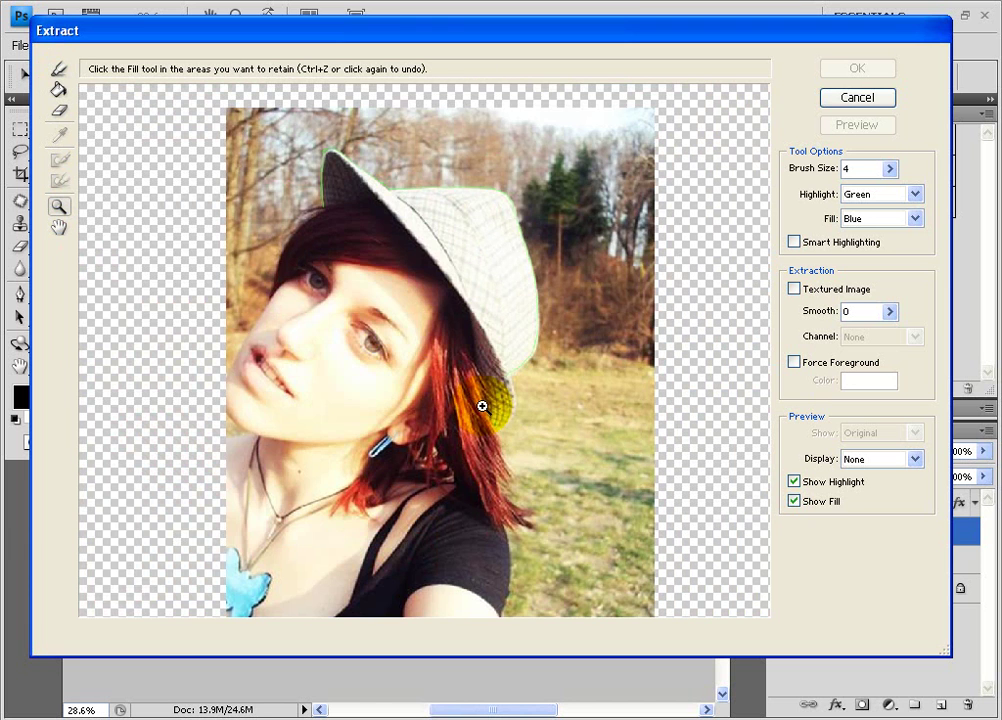
{"action": "left_click", "coordinate": [482, 406]}
{"action": "left_click", "coordinate": [399, 344]}
{"action": "left_click", "coordinate": [64, 70]}
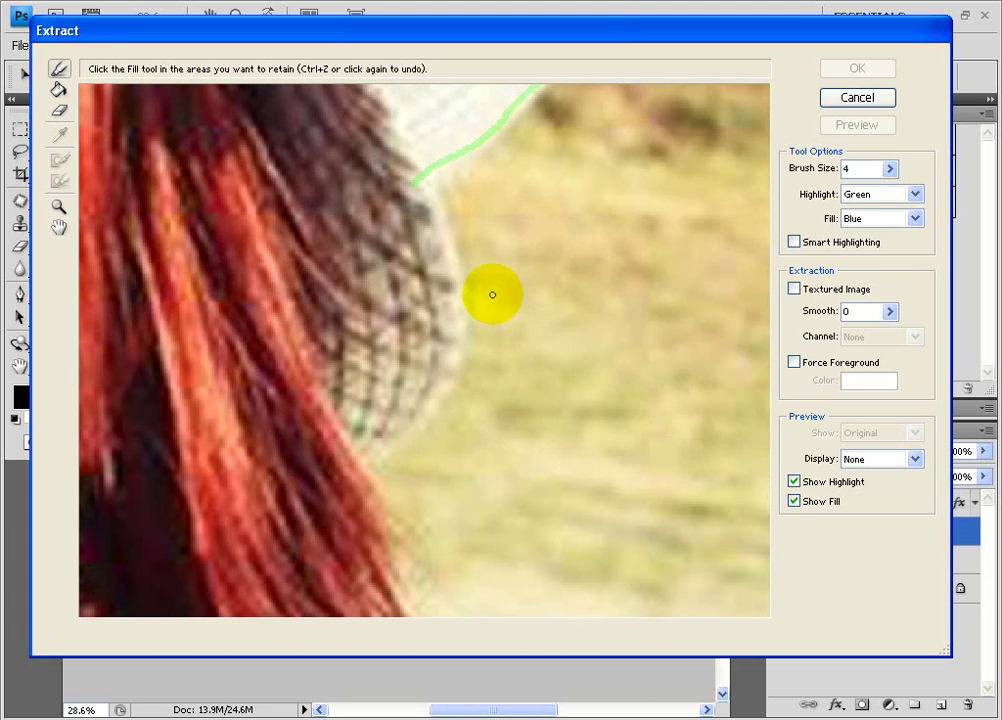
{"action": "left_click", "coordinate": [428, 203]}
{"action": "mouse_move", "coordinate": [428, 203]}
{"action": "left_mouse_down"}
{"action": "mouse_move", "coordinate": [455, 317]}
{"action": "mouse_move", "coordinate": [387, 451]}
{"action": "mouse_move", "coordinate": [360, 475]}
{"action": "left_mouse_up"}
Trace the outer edge of the red hair with the highlighter at brush size 10.
{"action": "left_click", "coordinate": [47, 205]}
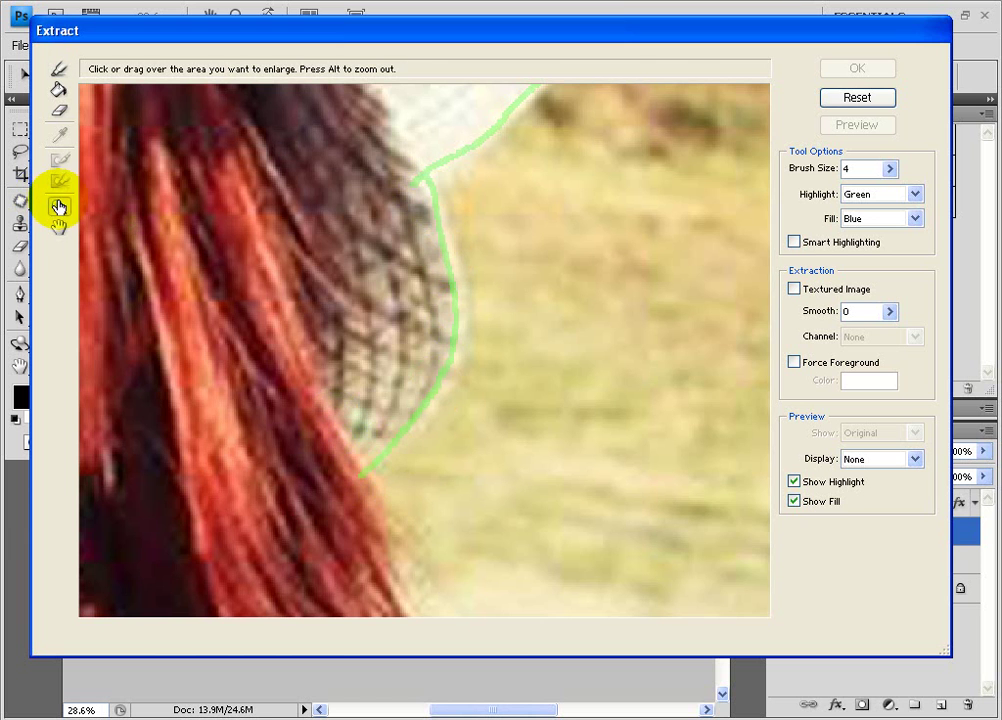
{"action": "left_click", "coordinate": [531, 414], "text": "alt"}
{"action": "left_click", "coordinate": [531, 414], "text": "alt"}
{"action": "left_click", "coordinate": [301, 305]}
{"action": "left_click", "coordinate": [349, 220], "text": "alt"}
{"action": "left_click", "coordinate": [57, 70]}
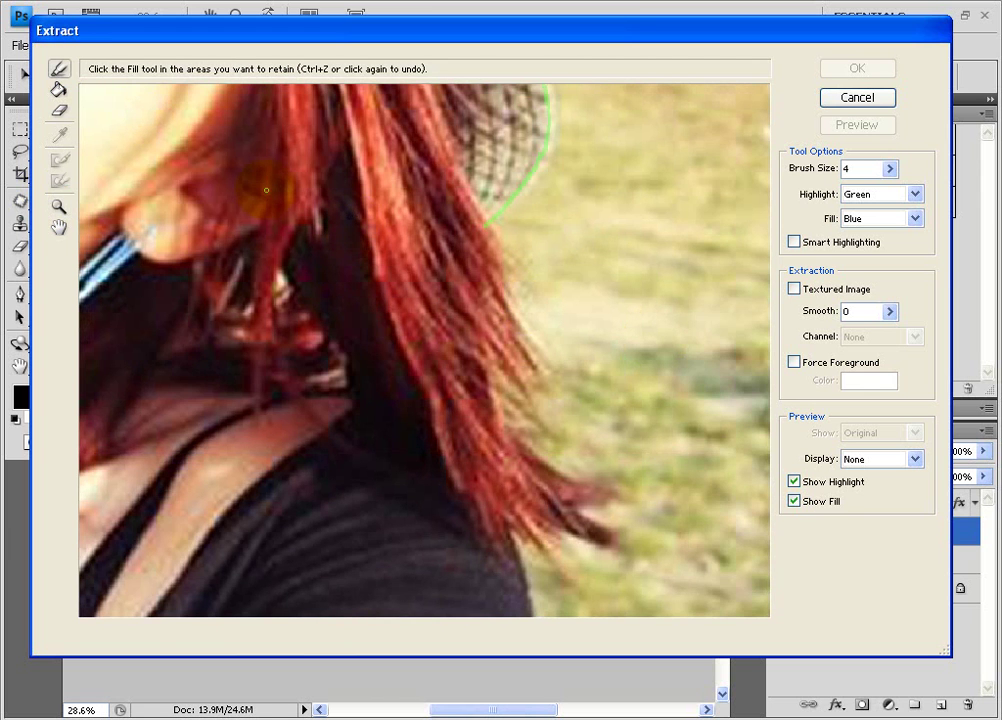
{"action": "left_click", "coordinate": [54, 210]}
{"action": "left_click", "coordinate": [594, 349]}
{"action": "key", "text": "alt"}
{"action": "left_click", "coordinate": [415, 262], "text": "alt"}
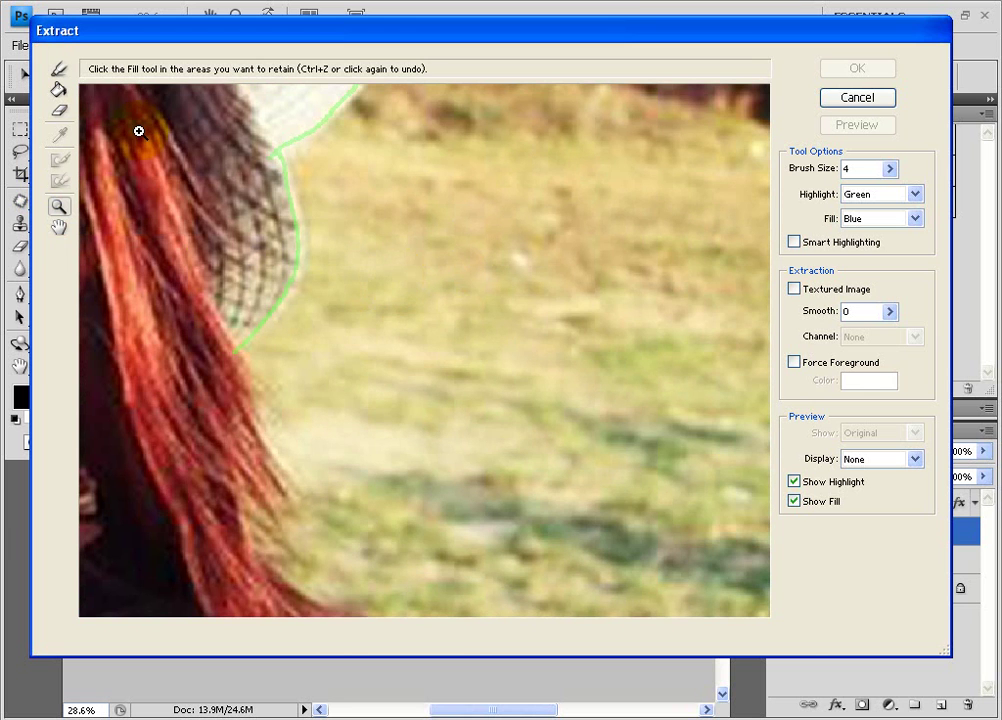
{"action": "left_click", "coordinate": [59, 68]}
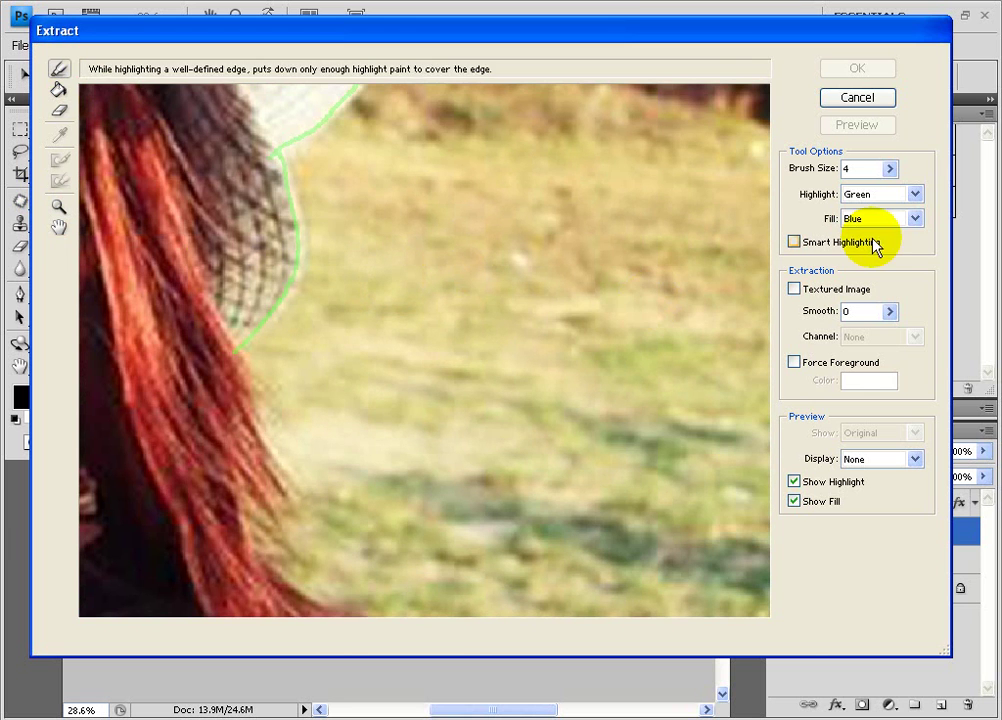
{"action": "left_click", "coordinate": [845, 168]}
{"action": "type", "text": "2"}
{"action": "type", "text": "4"}
{"action": "type", "text": "1"}
{"action": "type", "text": "0"}
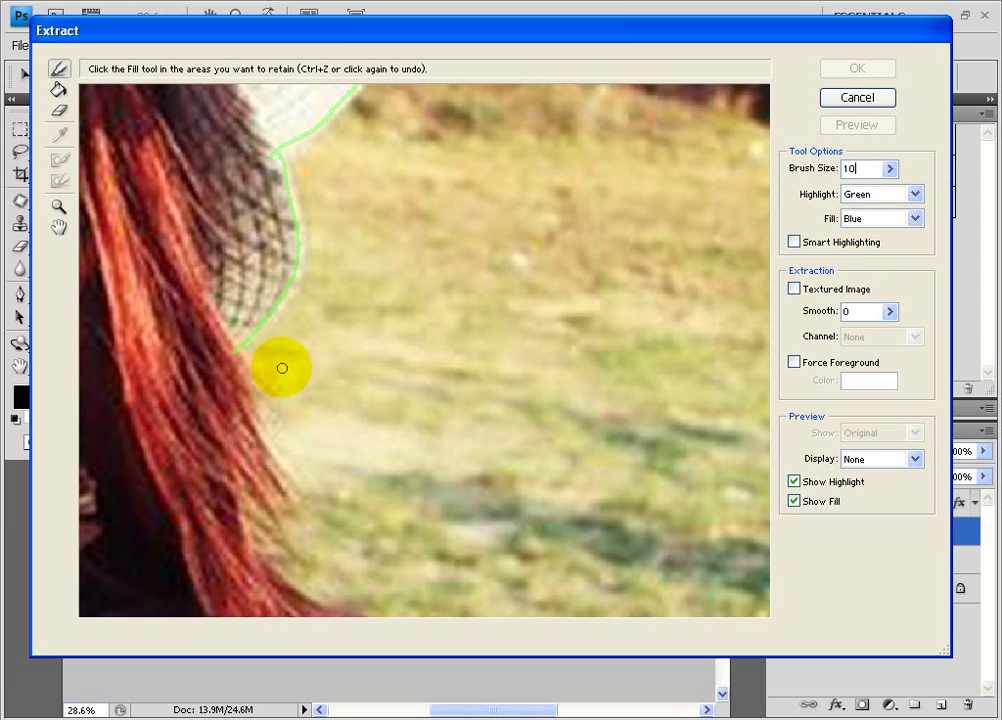
{"action": "mouse_move", "coordinate": [245, 373]}
{"action": "left_mouse_down"}
{"action": "mouse_move", "coordinate": [255, 545]}
{"action": "mouse_move", "coordinate": [320, 600]}
{"action": "left_mouse_up"}
Zoom in on the lower hair edge and set the brush size back to 4.
{"action": "left_click", "coordinate": [59, 227]}
{"action": "left_click", "coordinate": [59, 206]}
{"action": "left_click", "coordinate": [345, 345], "text": "alt"}
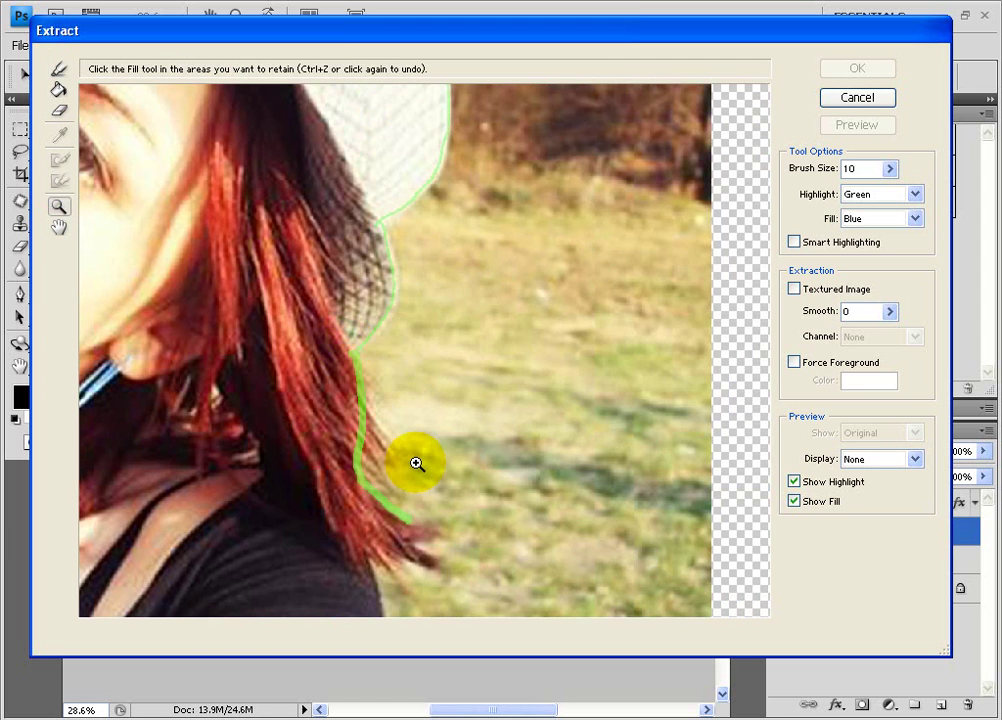
{"action": "left_click", "coordinate": [420, 480]}
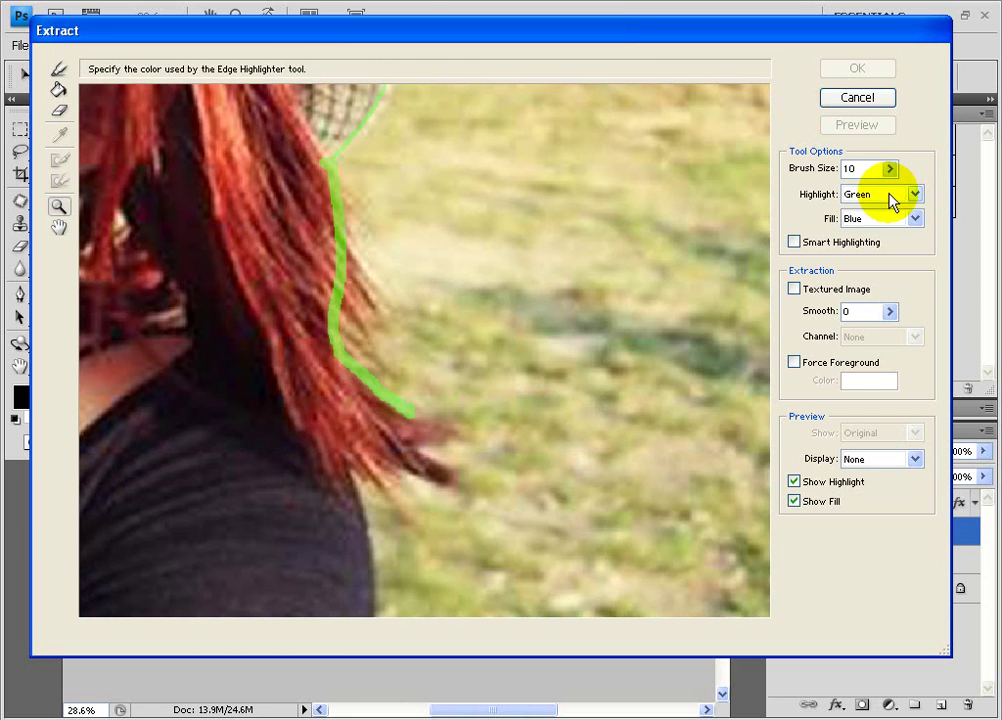
{"action": "double_click", "coordinate": [864, 167]}
{"action": "type", "text": "4"}
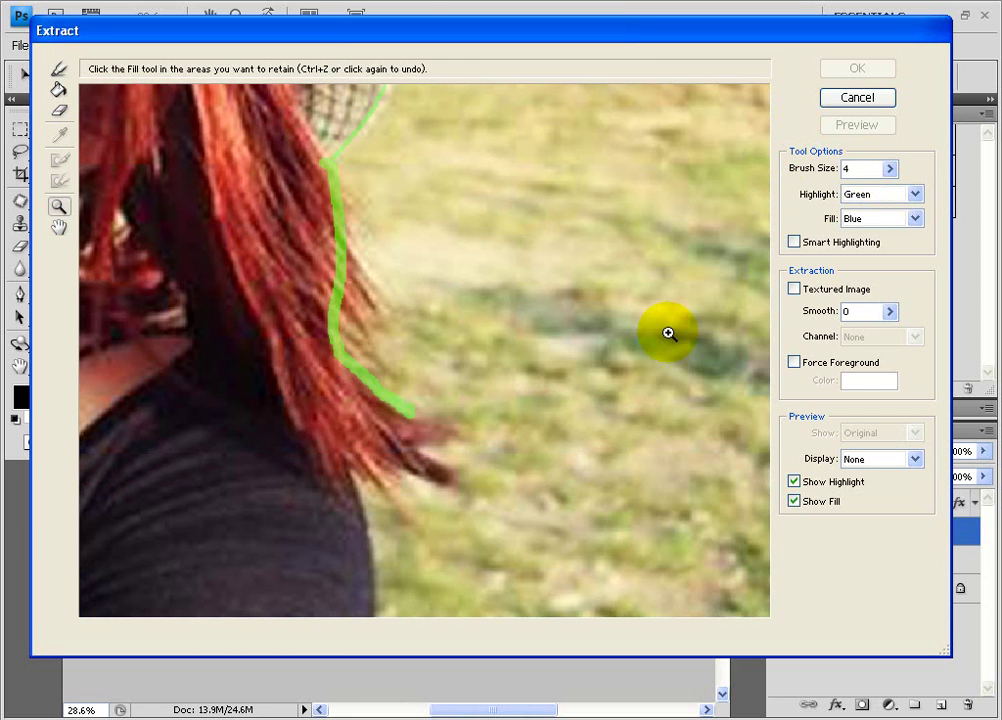
{"action": "type", "text": "b"}
Add highlight at the hair edge and along the shoulder, then zoom out to the whole photo.
{"action": "left_click_drag", "start_coordinate": [346, 471], "coordinate": [368, 612]}
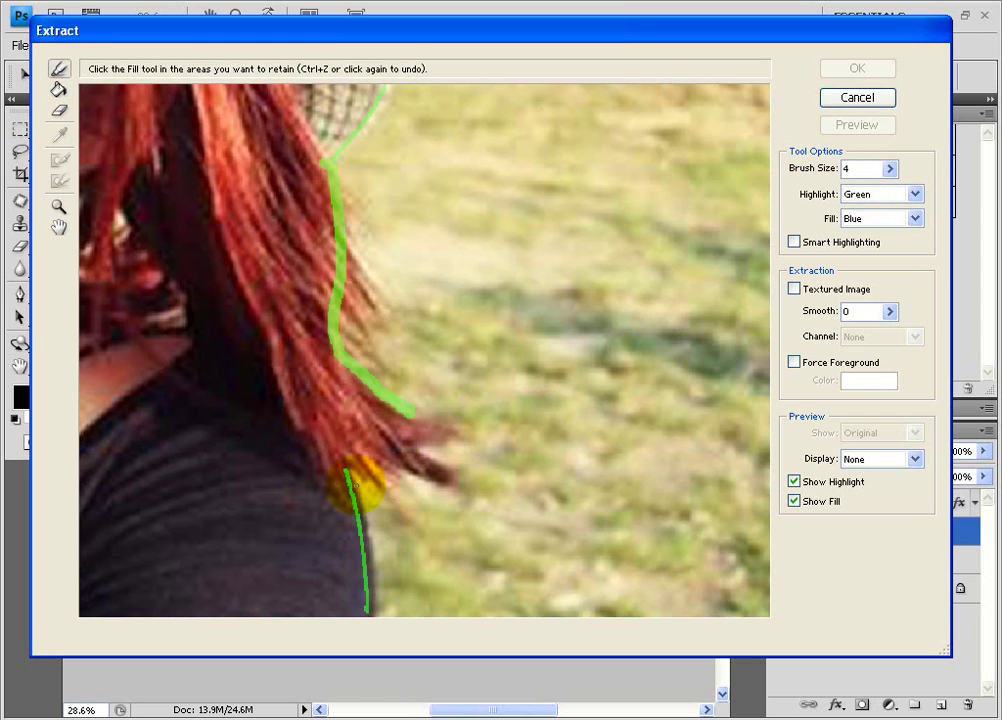
{"action": "mouse_move", "coordinate": [344, 470]}
{"action": "left_mouse_down"}
{"action": "mouse_move", "coordinate": [367, 456]}
{"action": "mouse_move", "coordinate": [448, 473]}
{"action": "mouse_move", "coordinate": [405, 437]}
{"action": "mouse_move", "coordinate": [422, 410]}
{"action": "left_mouse_up"}
{"action": "key", "text": "g"}
{"action": "key", "text": "z"}
{"action": "left_click", "coordinate": [377, 392], "text": "alt"}
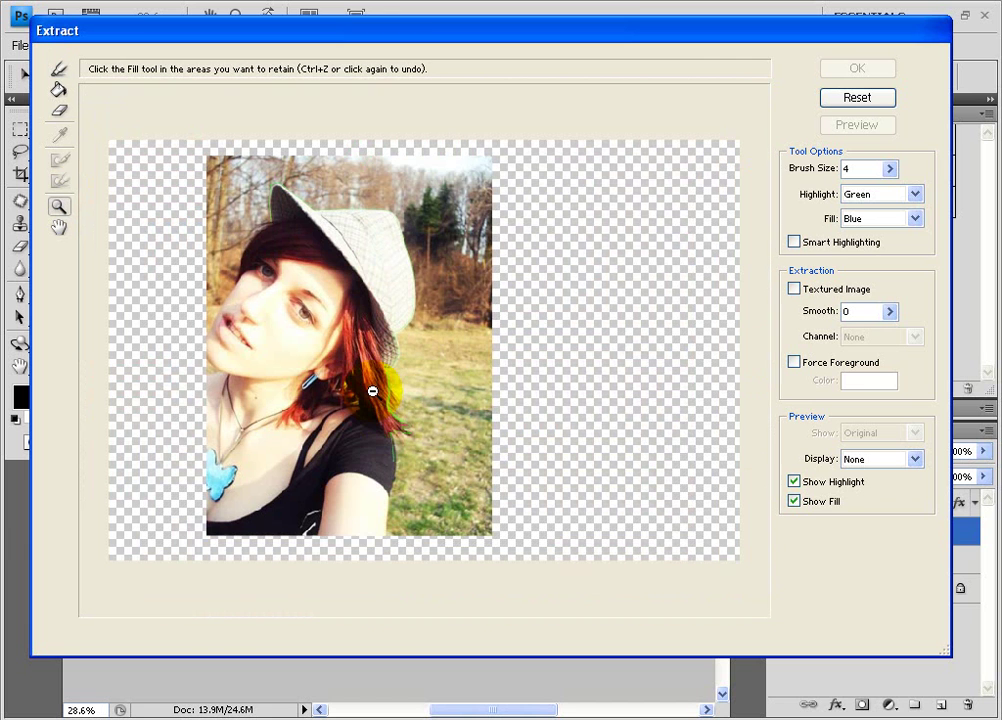
Zoom back in on the shoulder and extend the highlight down the arm's edge.
{"action": "left_click", "coordinate": [57, 72]}
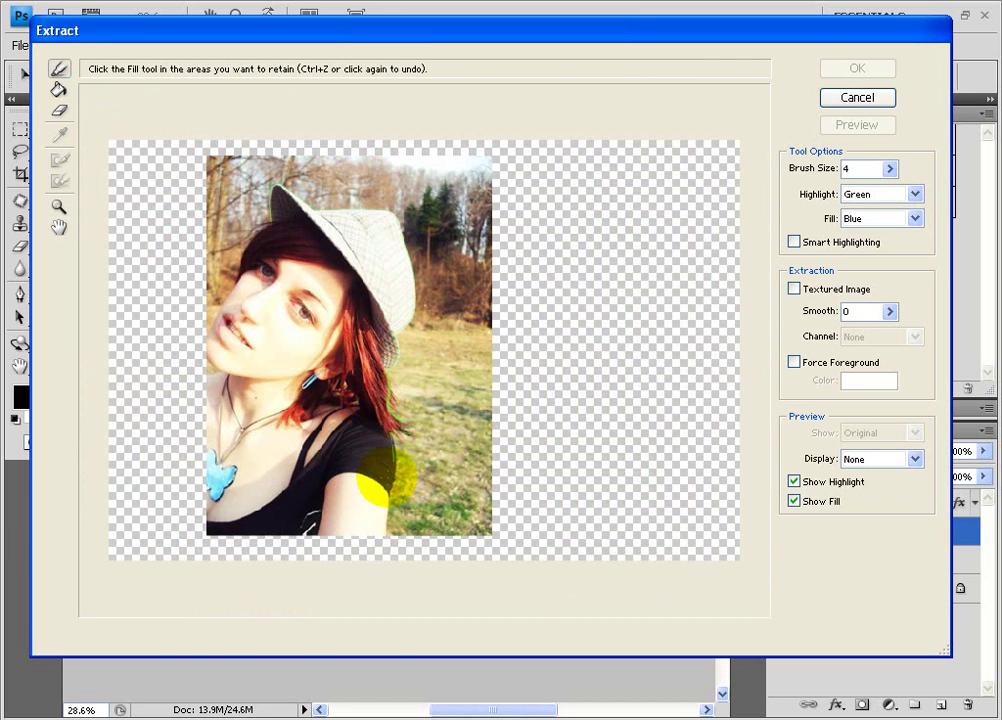
{"action": "key", "text": "ctrl+plus"}
{"action": "left_click", "coordinate": [282, 186]}
{"action": "scroll", "coordinate": [480, 542], "scroll_direction": "down", "scroll_amount": 2}
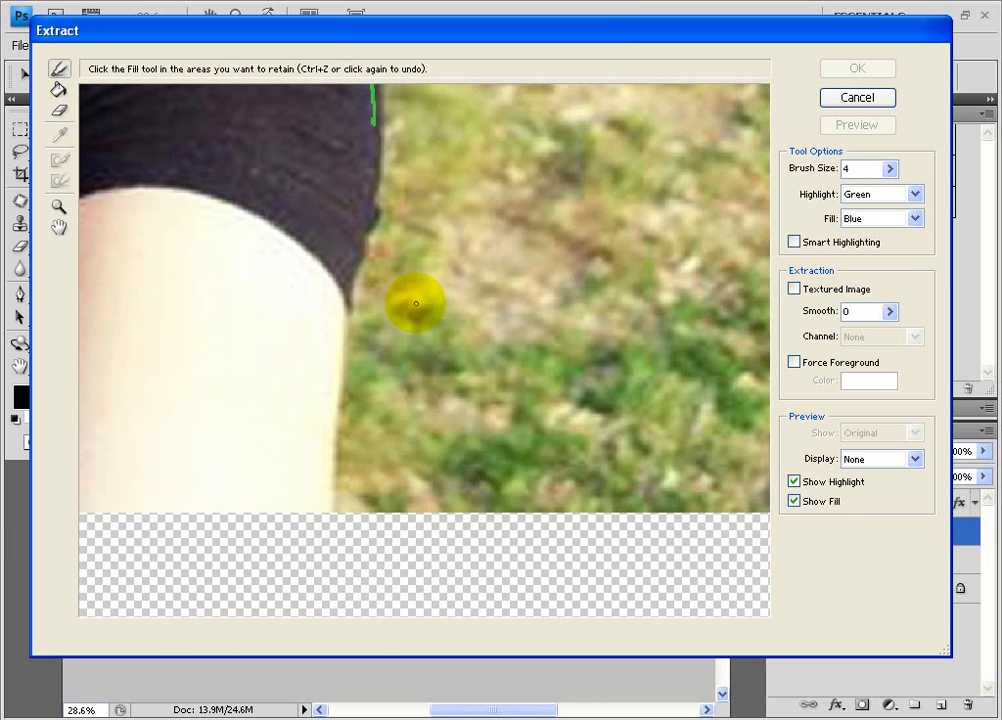
{"action": "mouse_move", "coordinate": [375, 112]}
{"action": "left_mouse_down"}
{"action": "mouse_move", "coordinate": [368, 216]}
{"action": "mouse_move", "coordinate": [346, 271]}
{"action": "mouse_move", "coordinate": [327, 540]}
{"action": "left_mouse_up"}
Zoom out to the whole photo and highlight along its bottom edge.
{"action": "left_click", "coordinate": [59, 206]}
{"action": "left_click", "coordinate": [384, 480]}
{"action": "left_click", "coordinate": [361, 468], "text": "alt"}
{"action": "left_click", "coordinate": [336, 454], "text": "alt"}
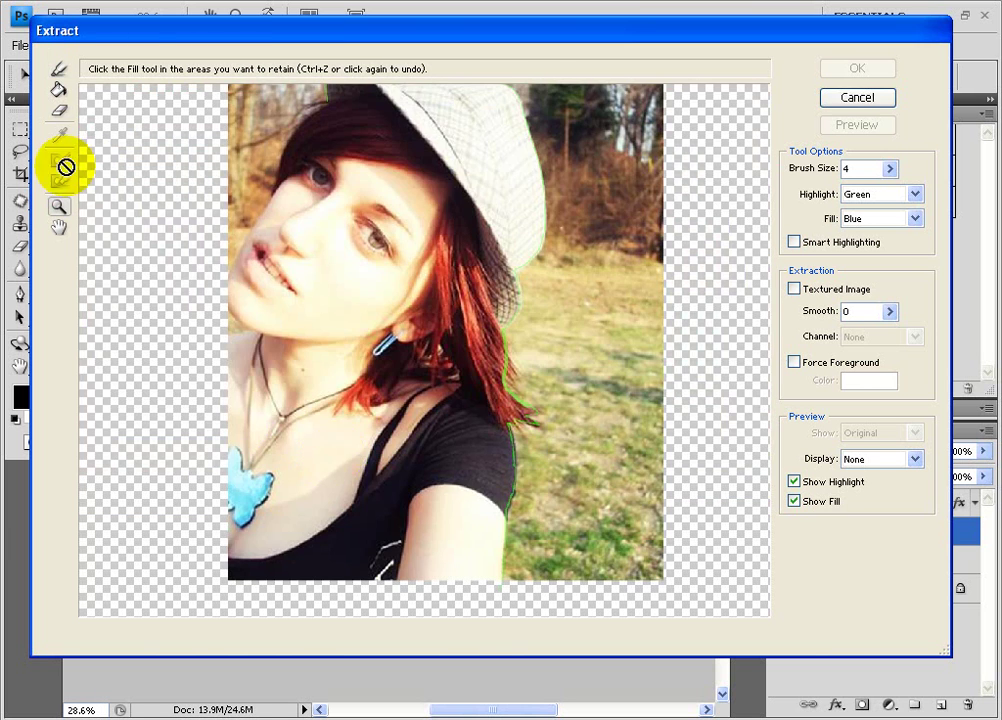
{"action": "left_click", "coordinate": [59, 68]}
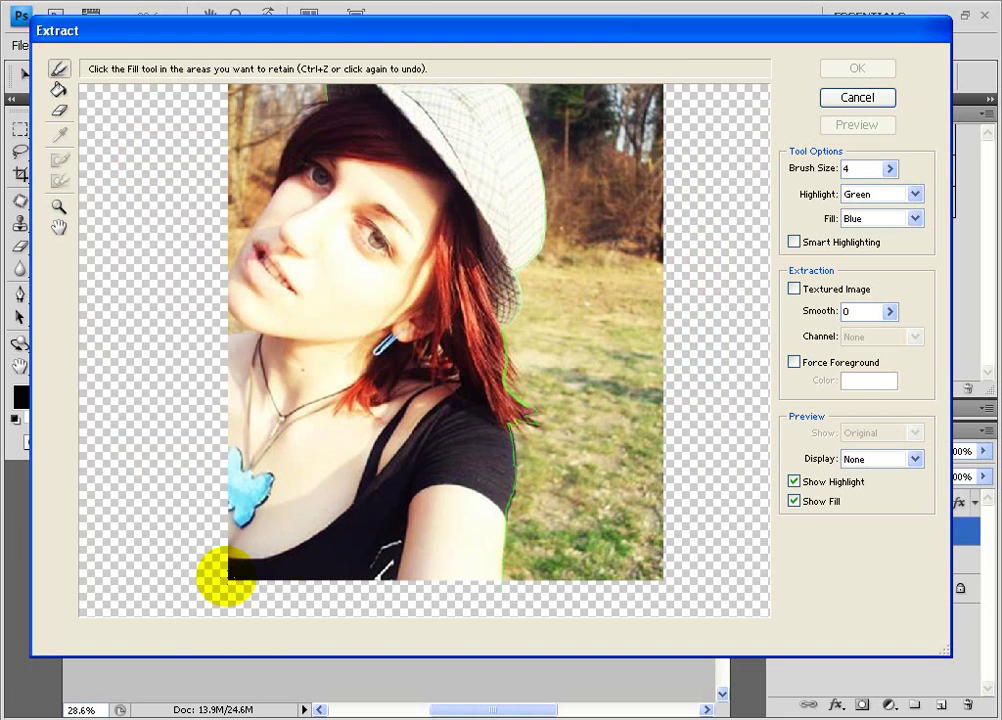
{"action": "mouse_move", "coordinate": [202, 578]}
{"action": "left_mouse_down"}
{"action": "mouse_move", "coordinate": [367, 603]}
{"action": "mouse_move", "coordinate": [510, 590]}
{"action": "left_mouse_up"}
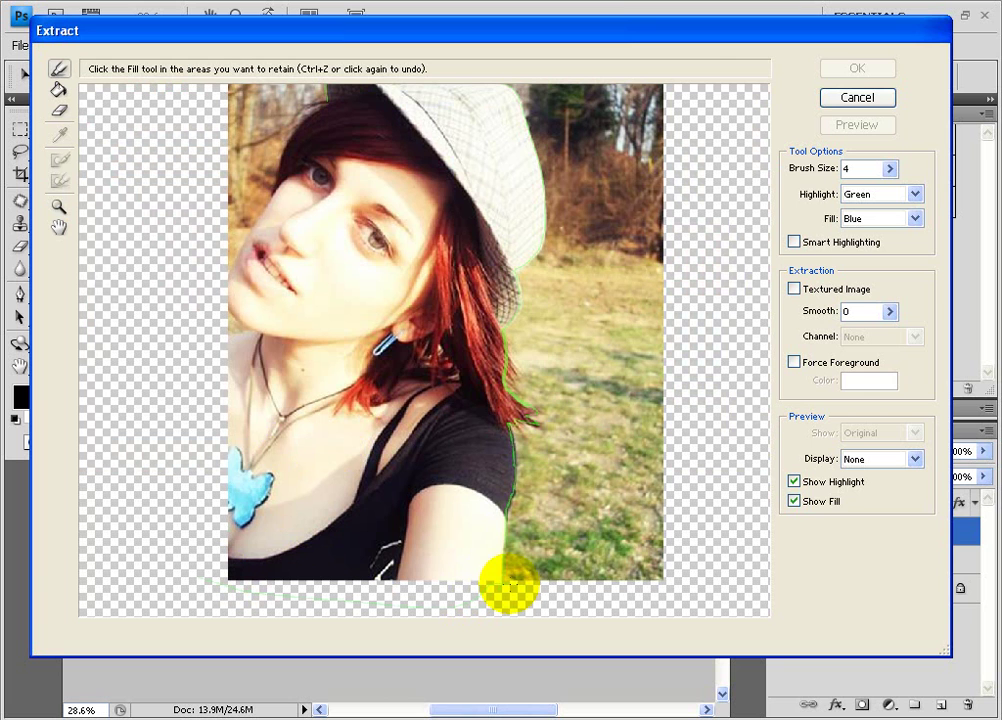
Zoom into the dark hair and trace its outer edge down toward the cheek, redoing one stroke.
{"action": "left_click_drag", "start_coordinate": [249, 102], "coordinate": [410, 218]}
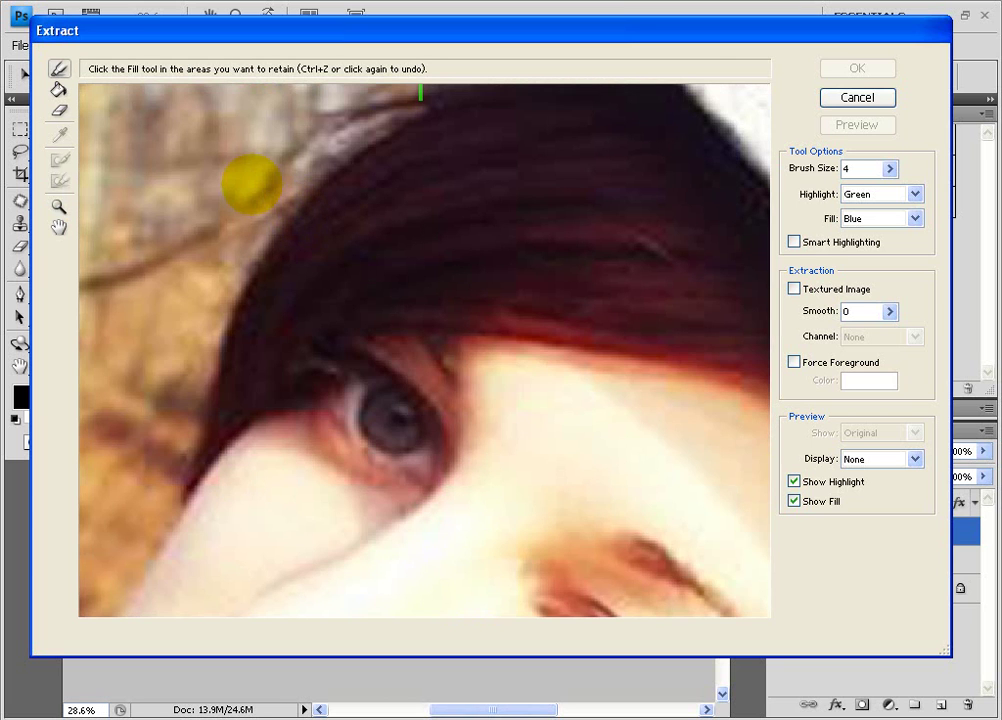
{"action": "mouse_move", "coordinate": [420, 92]}
{"action": "left_mouse_down"}
{"action": "mouse_move", "coordinate": [420, 112]}
{"action": "mouse_move", "coordinate": [374, 129]}
{"action": "left_mouse_up"}
{"action": "key", "text": "ctrl+z"}
{"action": "left_click", "coordinate": [421, 92]}
{"action": "mouse_move", "coordinate": [421, 92]}
{"action": "left_mouse_down"}
{"action": "mouse_move", "coordinate": [315, 182]}
{"action": "mouse_move", "coordinate": [232, 305]}
{"action": "mouse_move", "coordinate": [200, 398]}
{"action": "left_mouse_up"}
{"action": "left_click_drag", "start_coordinate": [228, 325], "coordinate": [182, 503]}
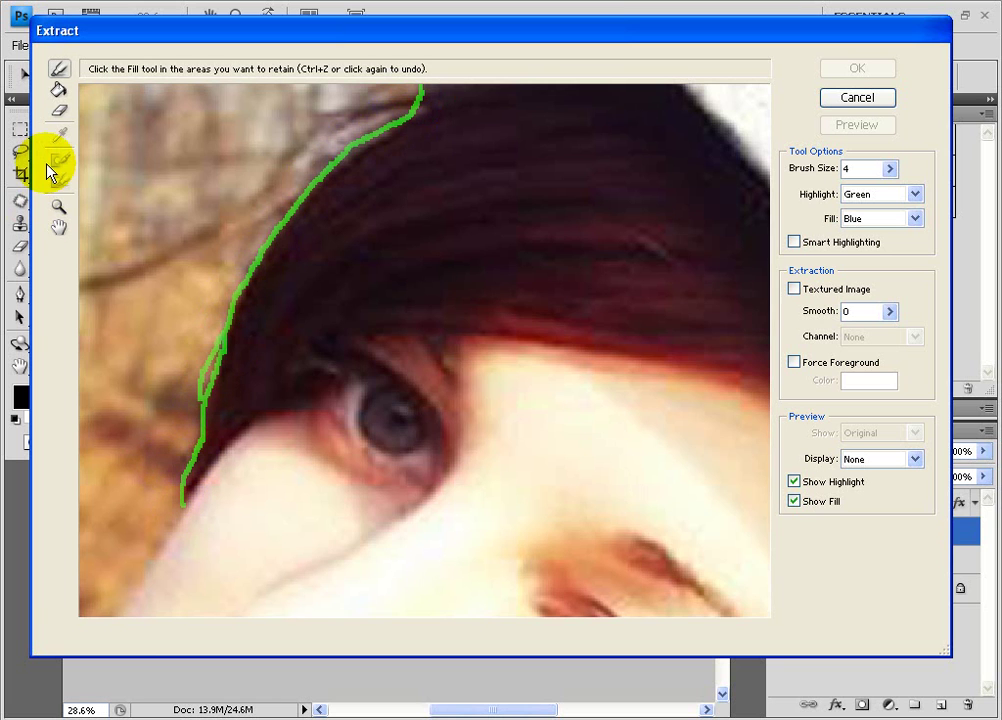
Erase the doubled highlight strand and stray green flecks by the hair, then zoom back out.
{"action": "left_click", "coordinate": [60, 113]}
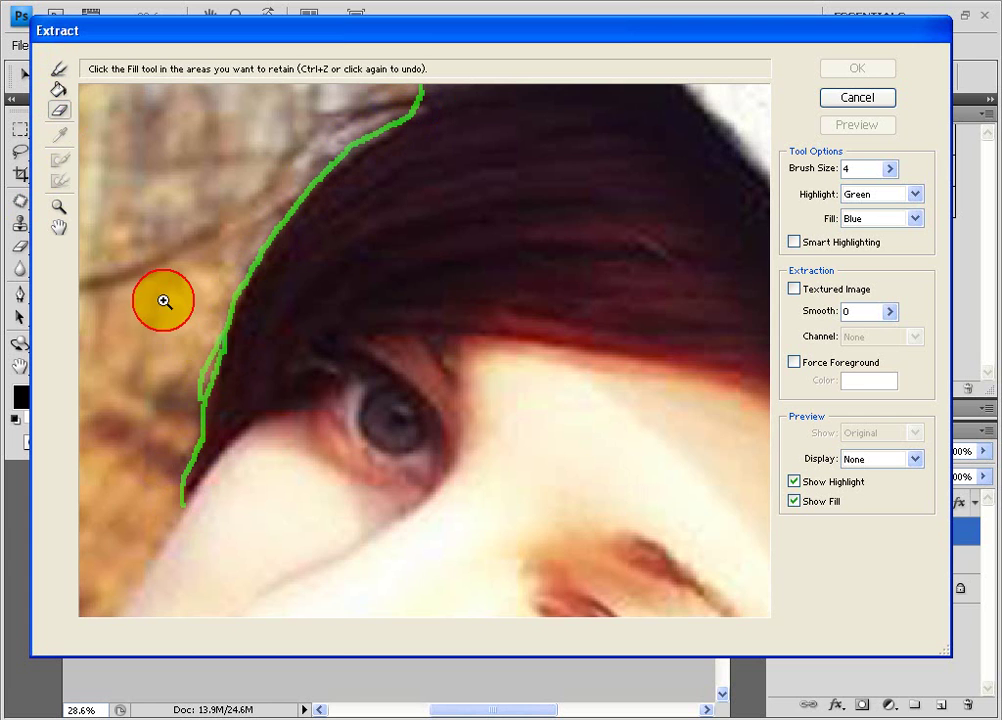
{"action": "left_click", "coordinate": [164, 302]}
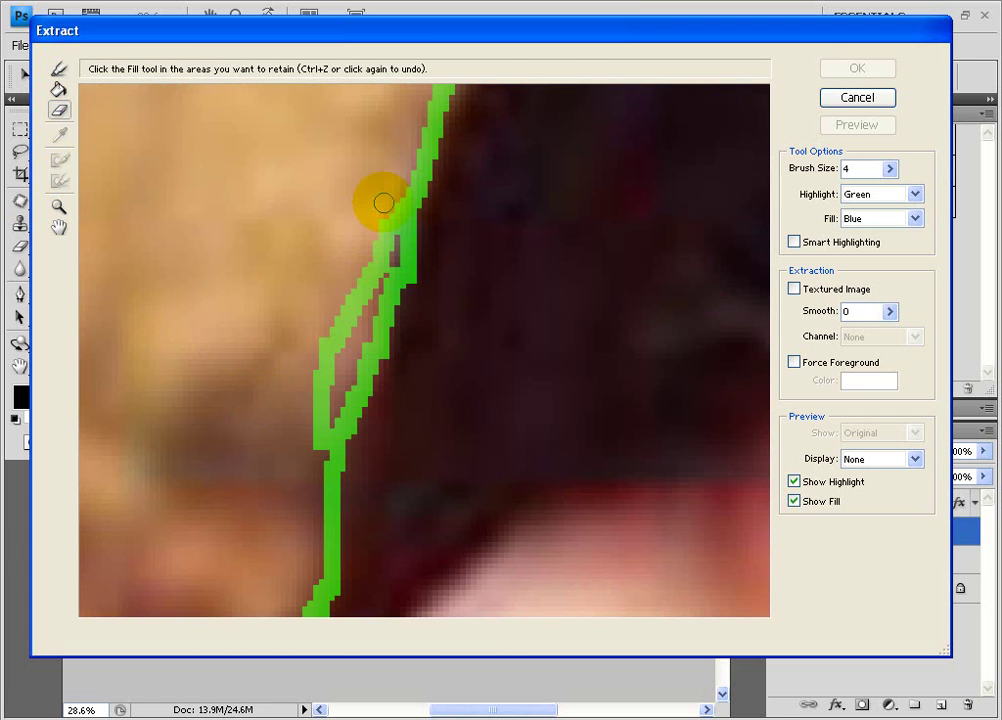
{"action": "mouse_move", "coordinate": [357, 297]}
{"action": "left_mouse_down"}
{"action": "mouse_move", "coordinate": [322, 398]}
{"action": "mouse_move", "coordinate": [324, 361]}
{"action": "mouse_move", "coordinate": [377, 211]}
{"action": "left_mouse_up"}
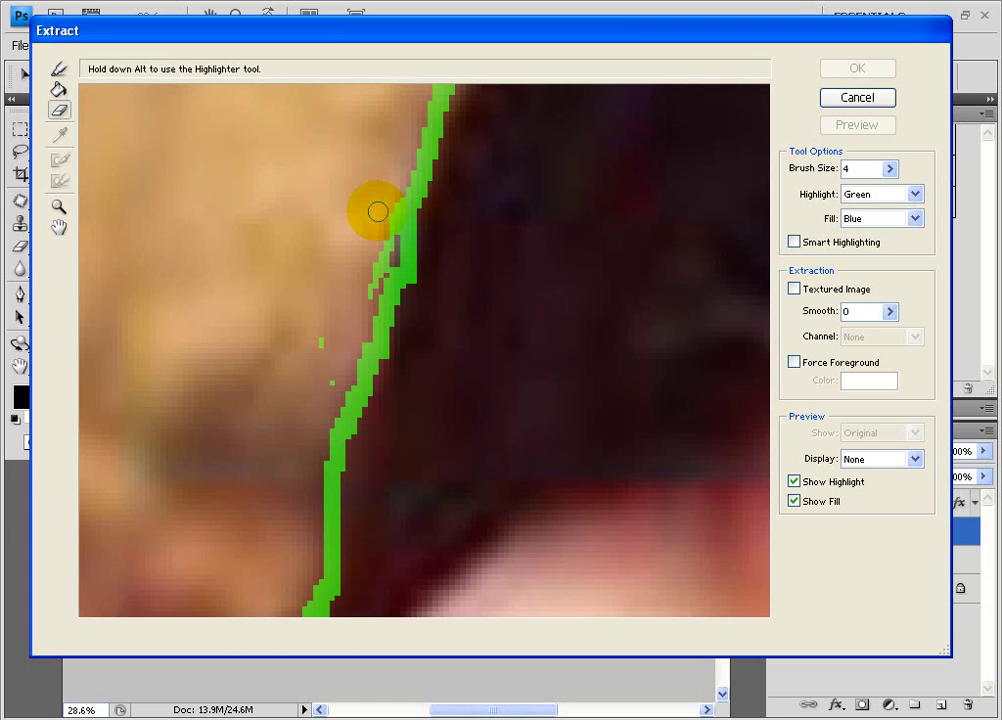
{"action": "mouse_move", "coordinate": [341, 318]}
{"action": "left_mouse_down"}
{"action": "mouse_move", "coordinate": [333, 302]}
{"action": "mouse_move", "coordinate": [332, 370]}
{"action": "mouse_move", "coordinate": [380, 204]}
{"action": "mouse_move", "coordinate": [367, 278]}
{"action": "left_mouse_up"}
{"action": "left_click", "coordinate": [59, 69]}
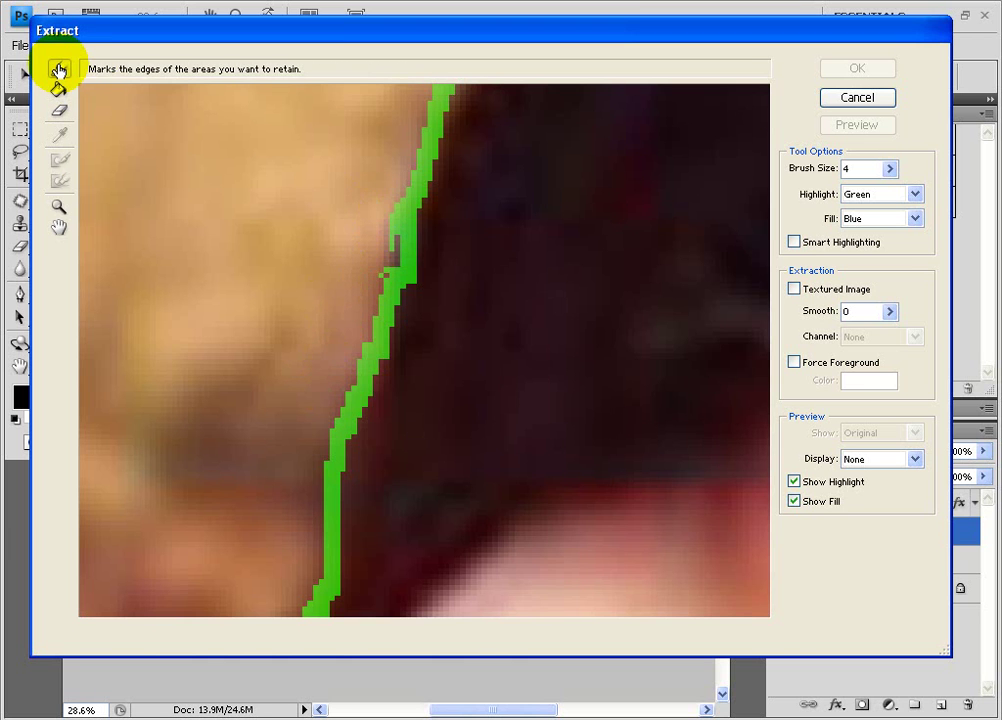
{"action": "left_click", "coordinate": [58, 207]}
{"action": "left_click", "coordinate": [301, 413], "text": "alt"}
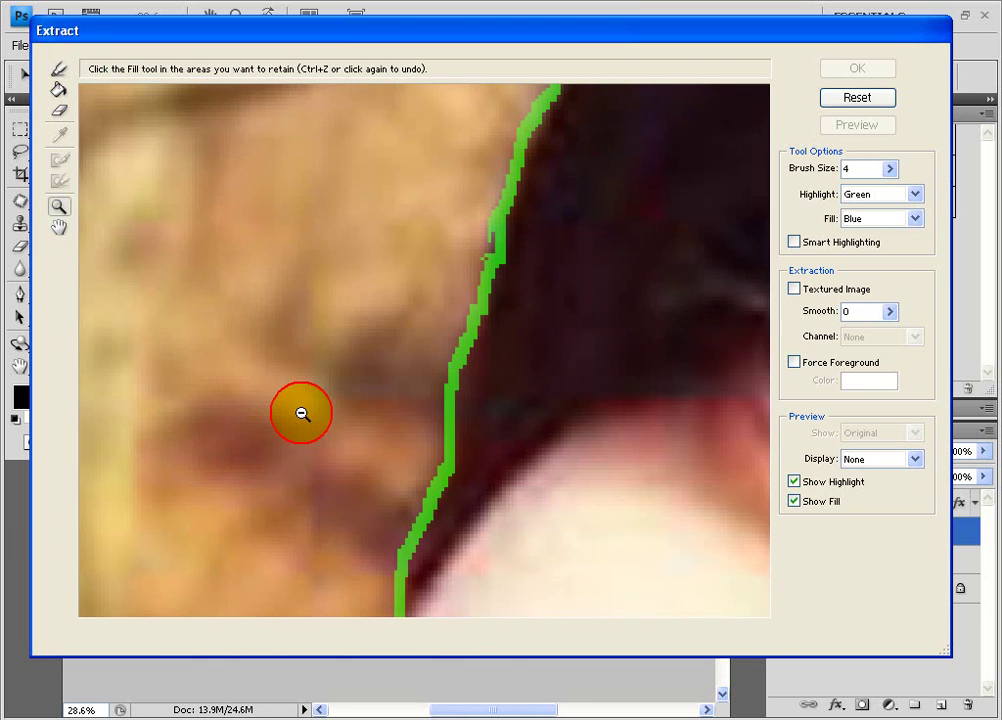
{"action": "left_click", "coordinate": [301, 413], "text": "alt"}
{"action": "left_click", "coordinate": [364, 446], "text": "alt"}
{"action": "left_click", "coordinate": [58, 68]}
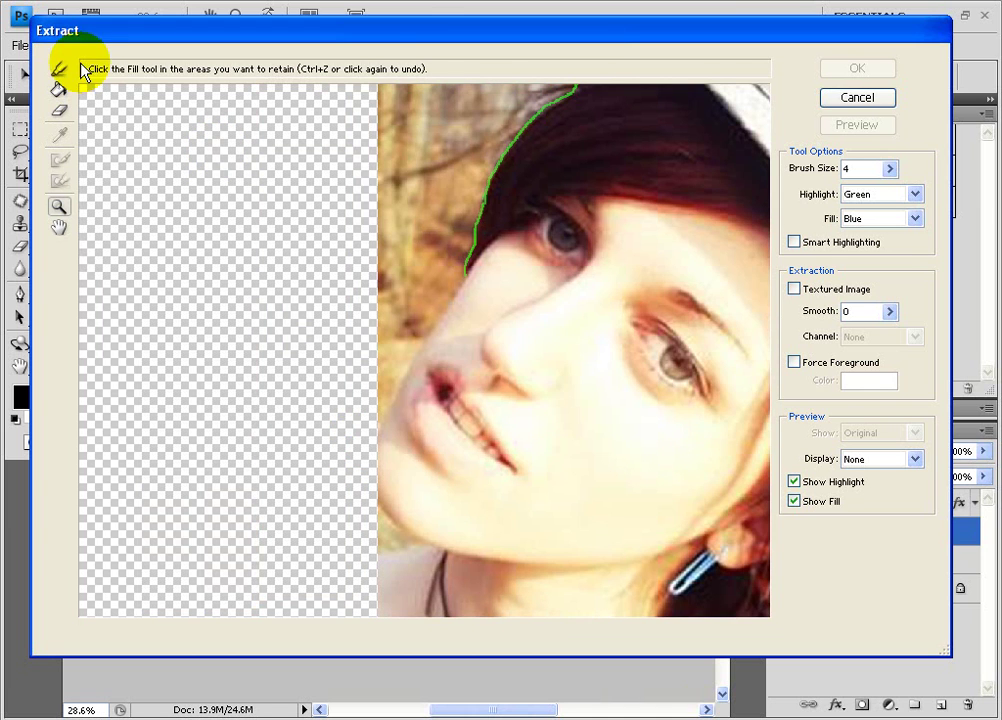
Zoom on the face's left side and highlight its contour from the hairline past the lips.
{"action": "left_click_drag", "start_coordinate": [348, 252], "coordinate": [535, 457]}
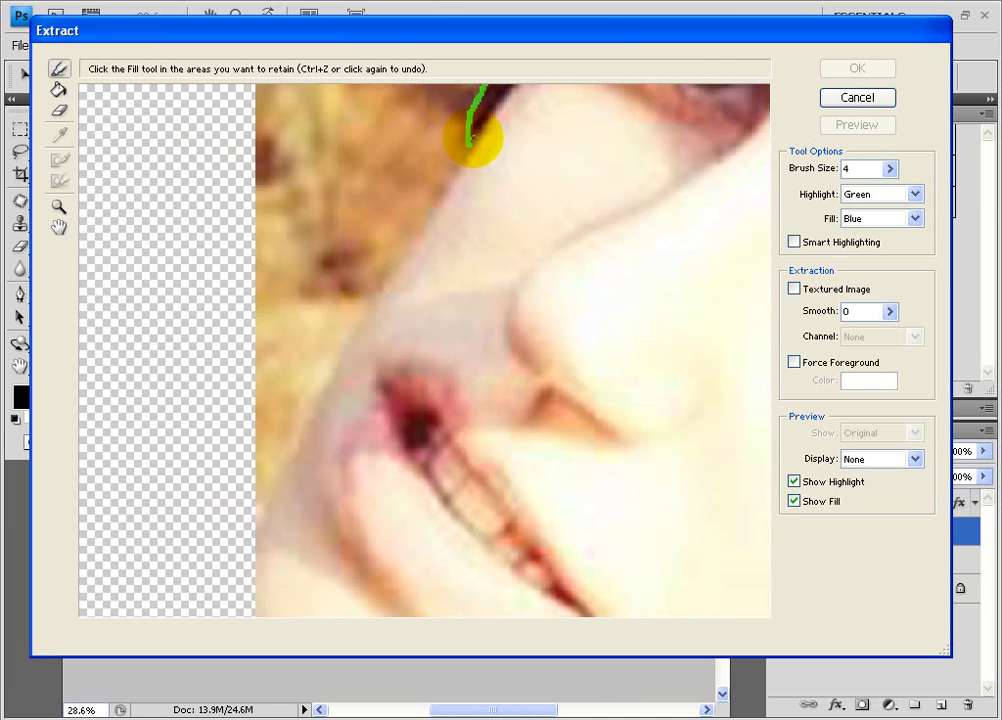
{"action": "left_click_drag", "start_coordinate": [472, 139], "coordinate": [457, 164]}
{"action": "key", "text": "ctrl+z"}
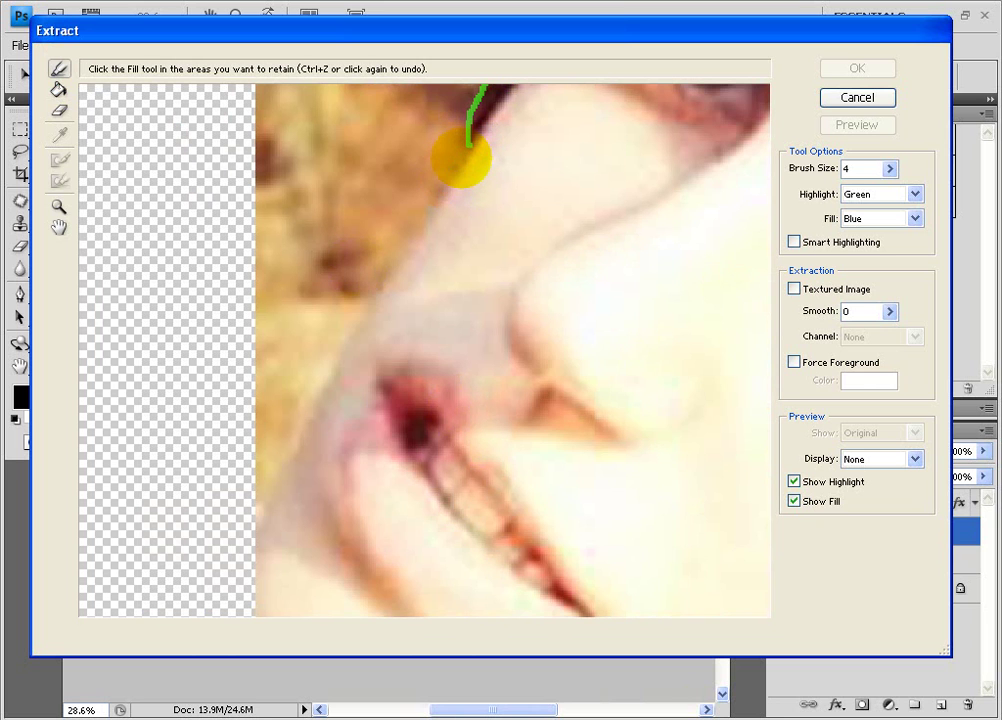
{"action": "left_click_drag", "start_coordinate": [469, 146], "coordinate": [456, 170]}
{"action": "key", "text": "ctrl+z"}
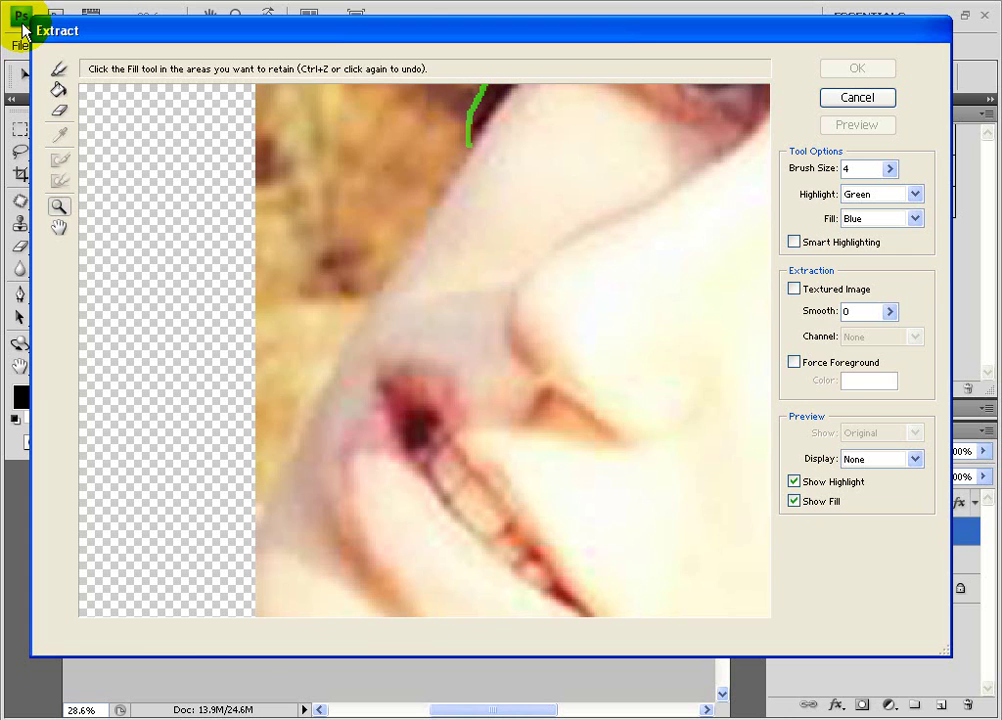
{"action": "left_click", "coordinate": [59, 68]}
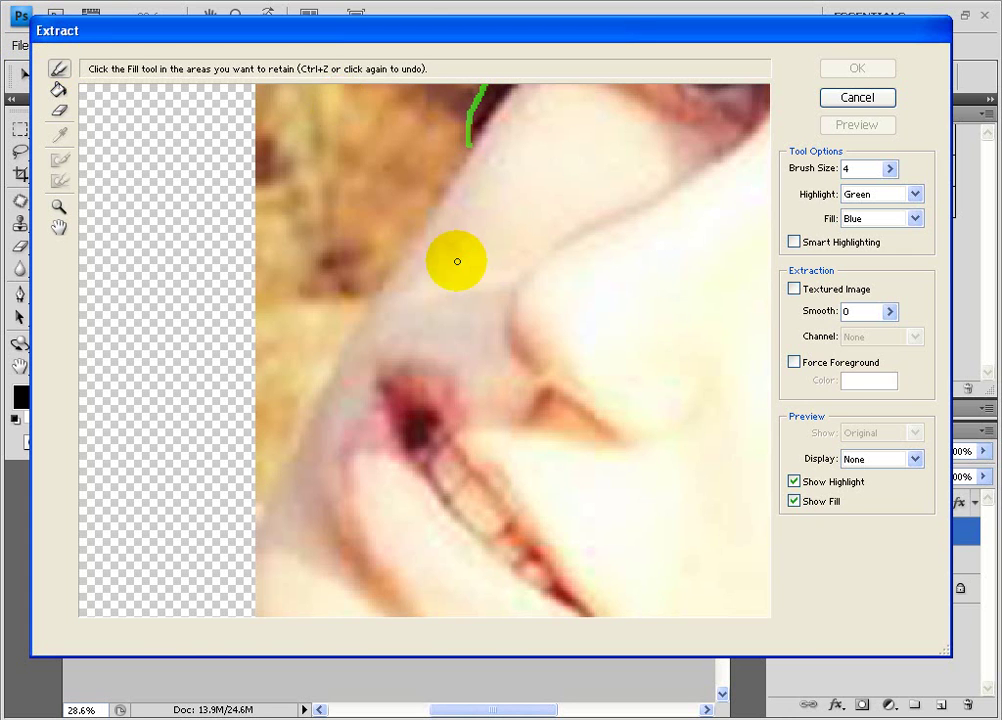
{"action": "mouse_move", "coordinate": [472, 147]}
{"action": "left_mouse_down"}
{"action": "mouse_move", "coordinate": [334, 354]}
{"action": "mouse_move", "coordinate": [238, 540]}
{"action": "left_mouse_up"}
Zoom in on the chin and trace the highlight along the jaw and neck.
{"action": "left_click", "coordinate": [56, 230]}
{"action": "left_click", "coordinate": [59, 206]}
{"action": "left_click", "coordinate": [350, 395], "text": "alt"}
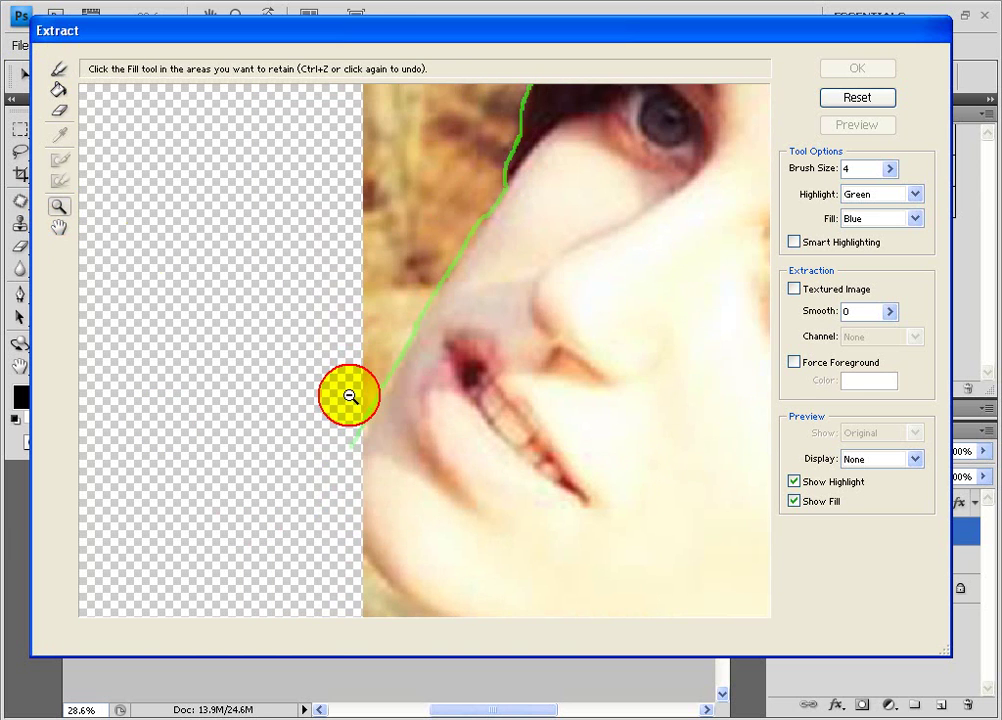
{"action": "left_click", "coordinate": [350, 395], "text": "alt"}
{"action": "left_click", "coordinate": [416, 445]}
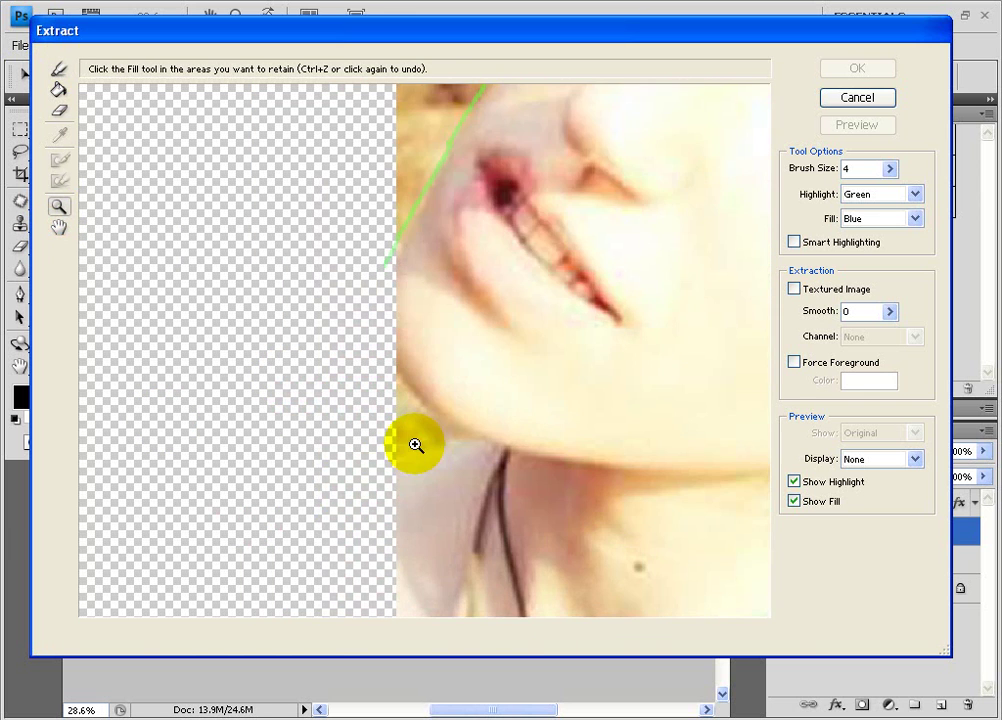
{"action": "left_click", "coordinate": [416, 445]}
{"action": "left_click", "coordinate": [59, 69]}
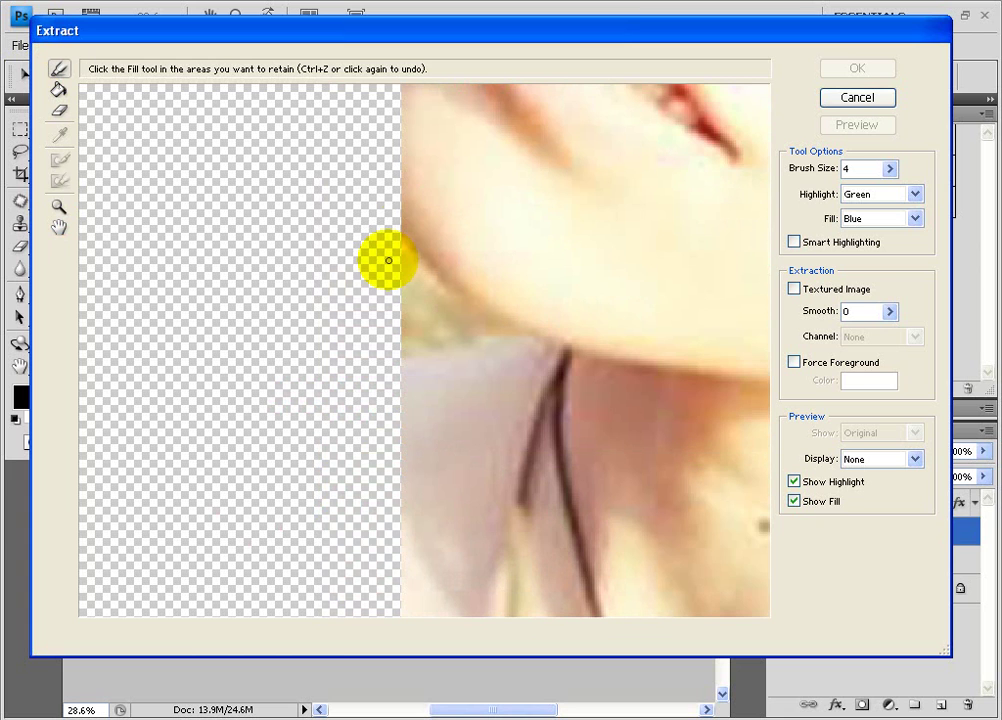
{"action": "left_click", "coordinate": [401, 229]}
{"action": "mouse_move", "coordinate": [401, 229]}
{"action": "left_mouse_down"}
{"action": "mouse_move", "coordinate": [444, 275]}
{"action": "mouse_move", "coordinate": [513, 321]}
{"action": "mouse_move", "coordinate": [351, 366]}
{"action": "left_mouse_up"}
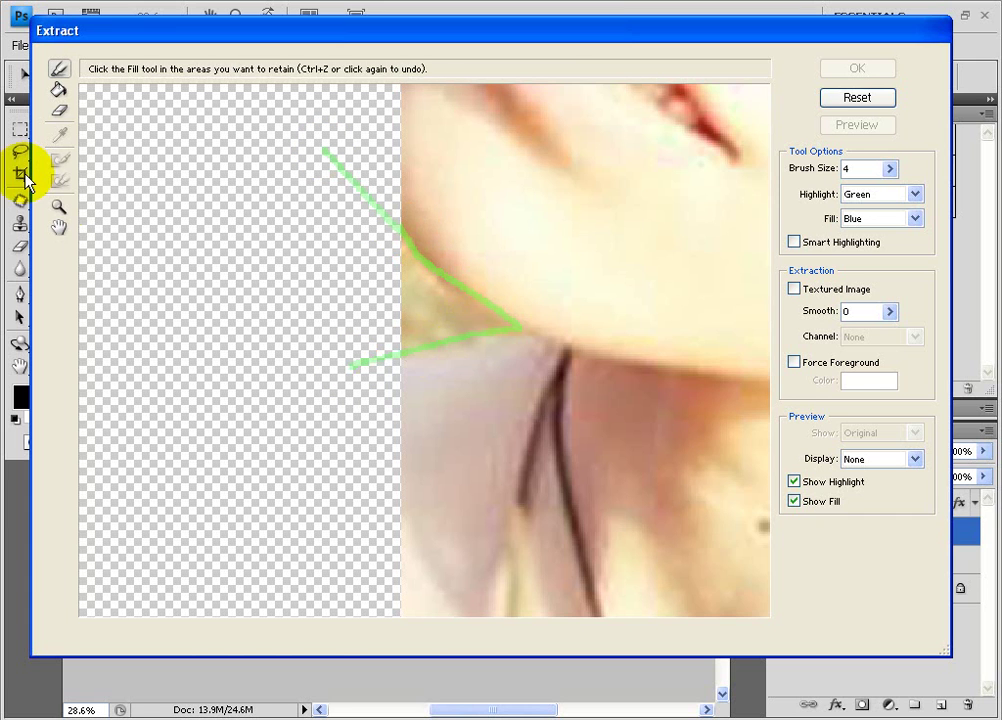
Reframe on the lips and chin and join the upper face line to the jaw line.
{"action": "left_click", "coordinate": [59, 206]}
{"action": "left_click", "coordinate": [410, 284], "text": "alt"}
{"action": "left_click", "coordinate": [430, 275]}
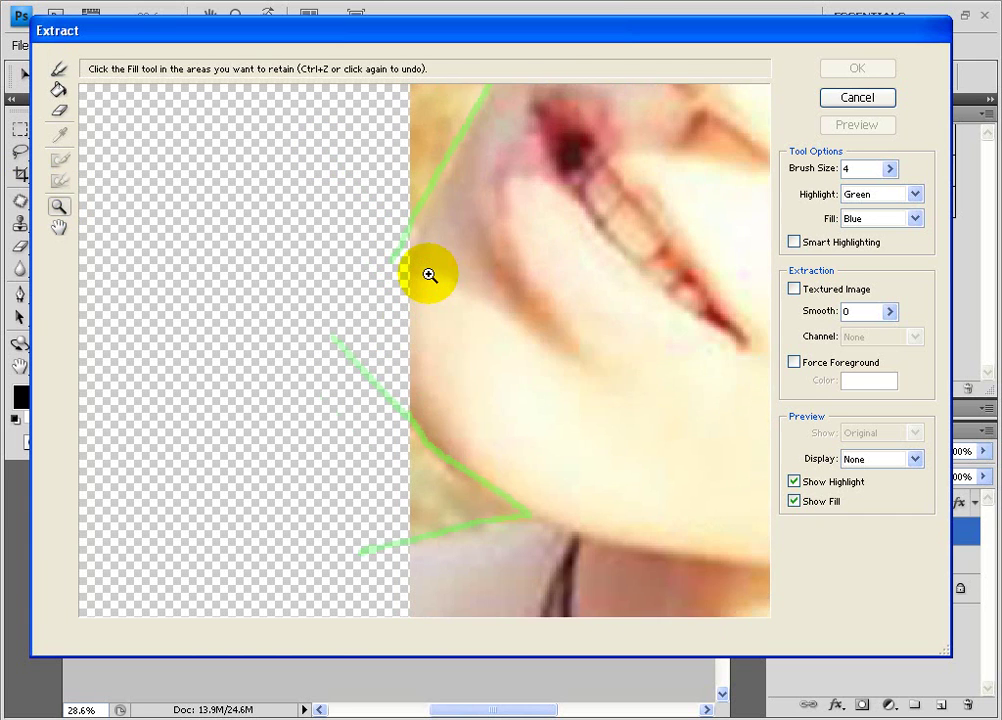
{"action": "left_click", "coordinate": [372, 235]}
{"action": "left_click", "coordinate": [59, 68]}
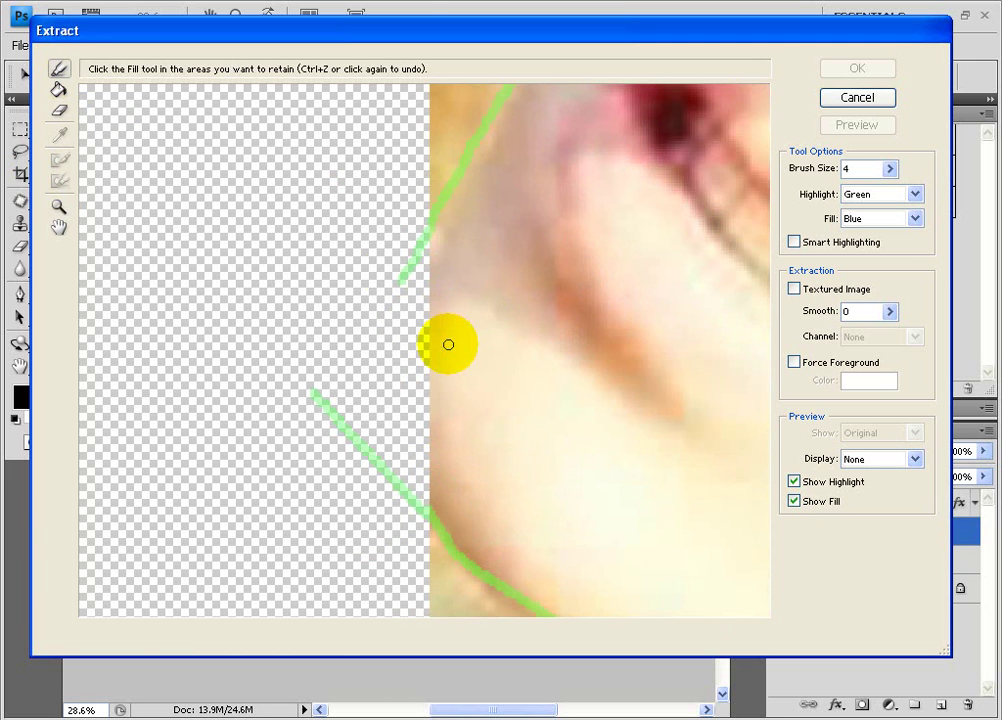
{"action": "left_click", "coordinate": [407, 277]}
{"action": "left_click_drag", "start_coordinate": [407, 277], "coordinate": [389, 466]}
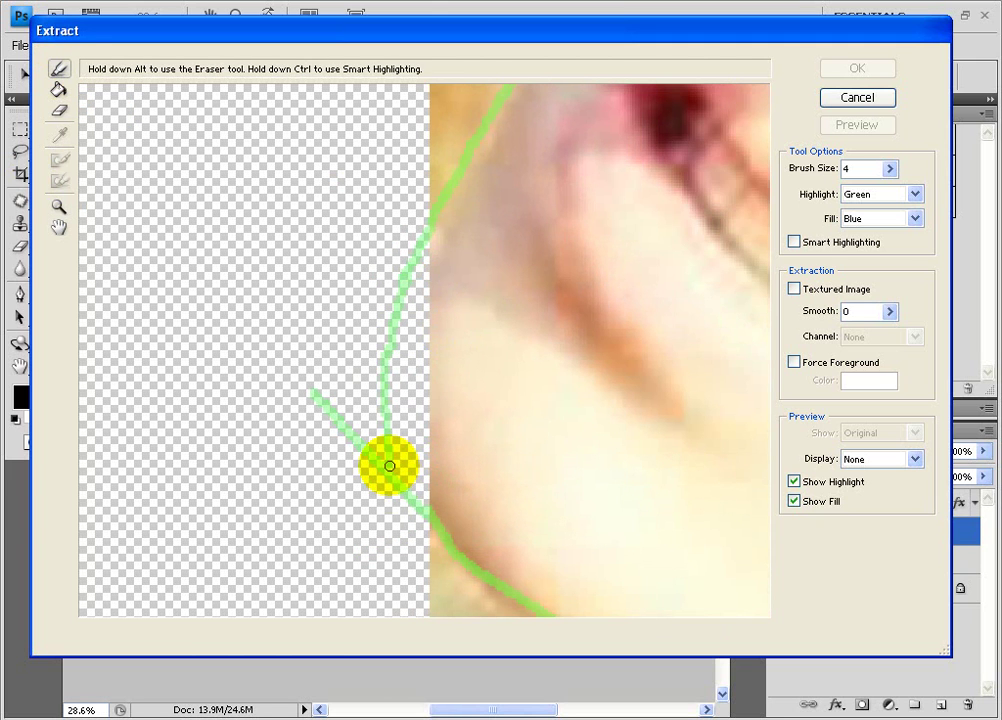